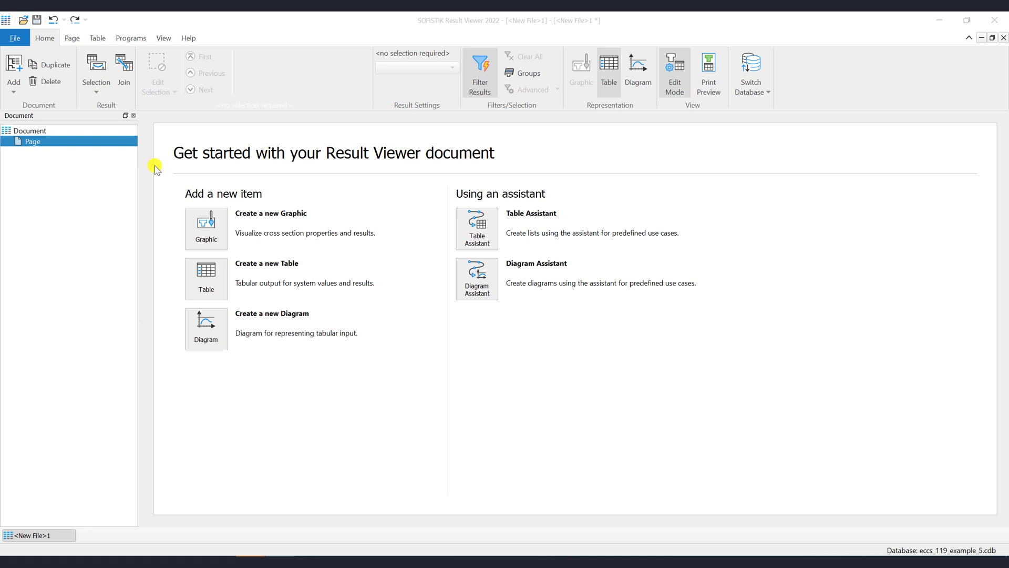
Add a new Table item under the Page, leaving its result picker open
right_click(123, 142)
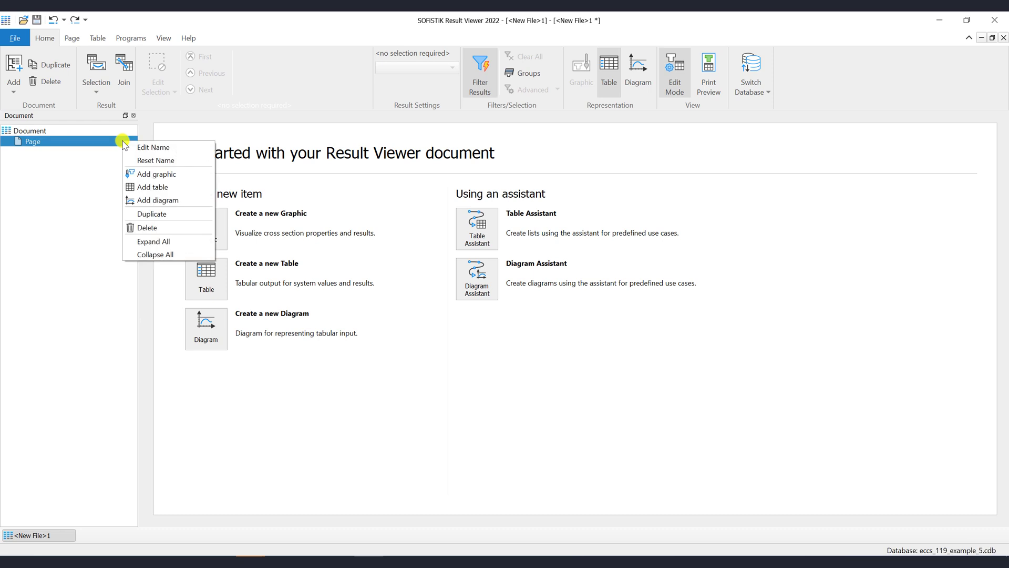
left_click(151, 188)
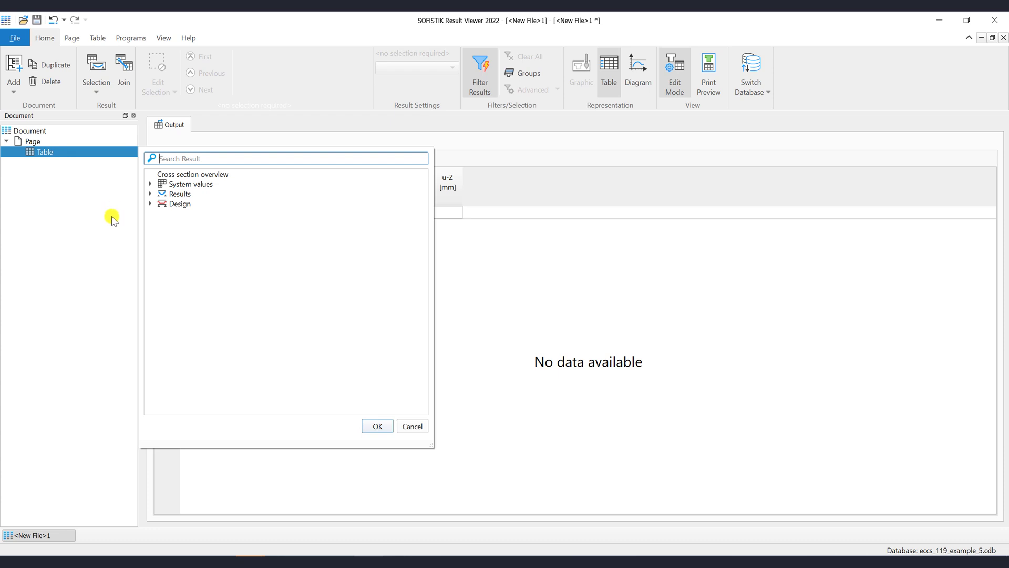
left_click(28, 138)
left_click(12, 88)
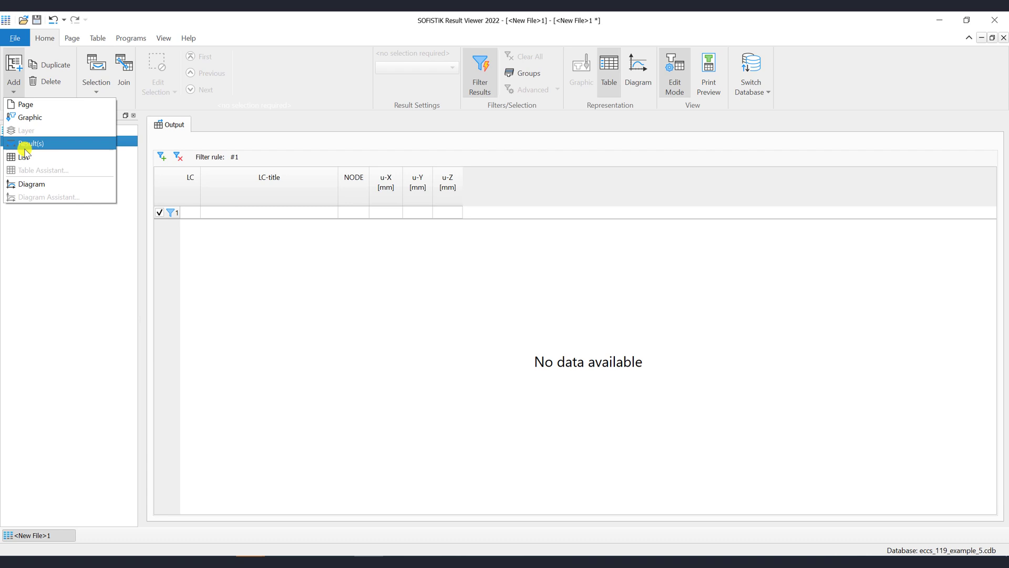
left_click(40, 156)
left_click(50, 156)
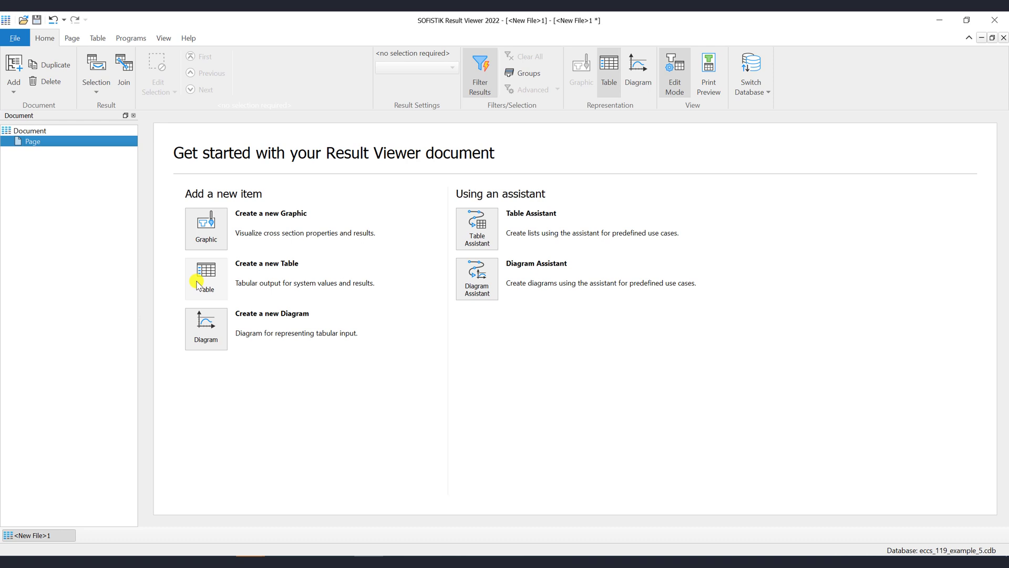
left_click(198, 284)
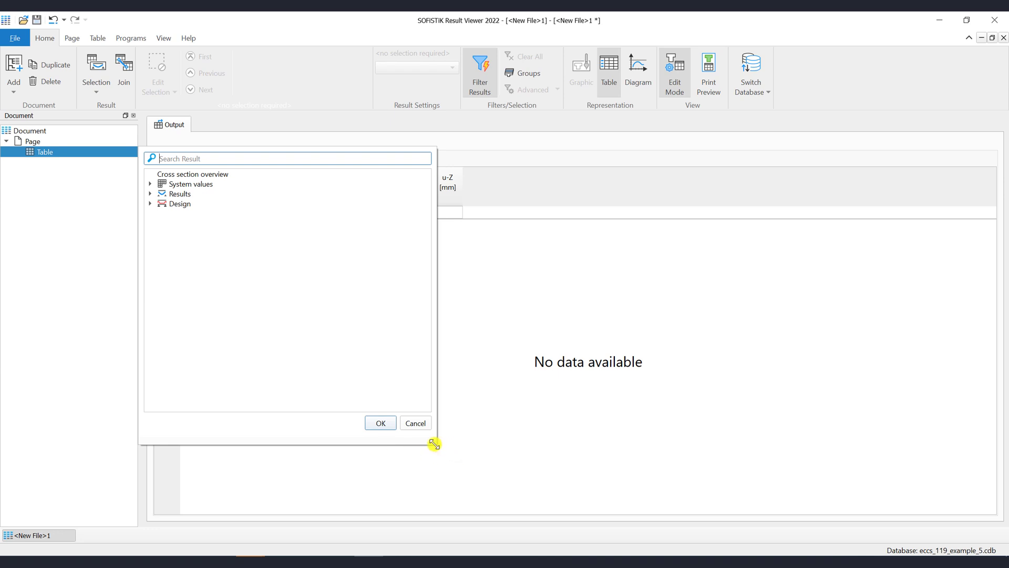
Shrink the result picker and browse its fully expanded result tree
left_click_drag(435, 442, 400, 410)
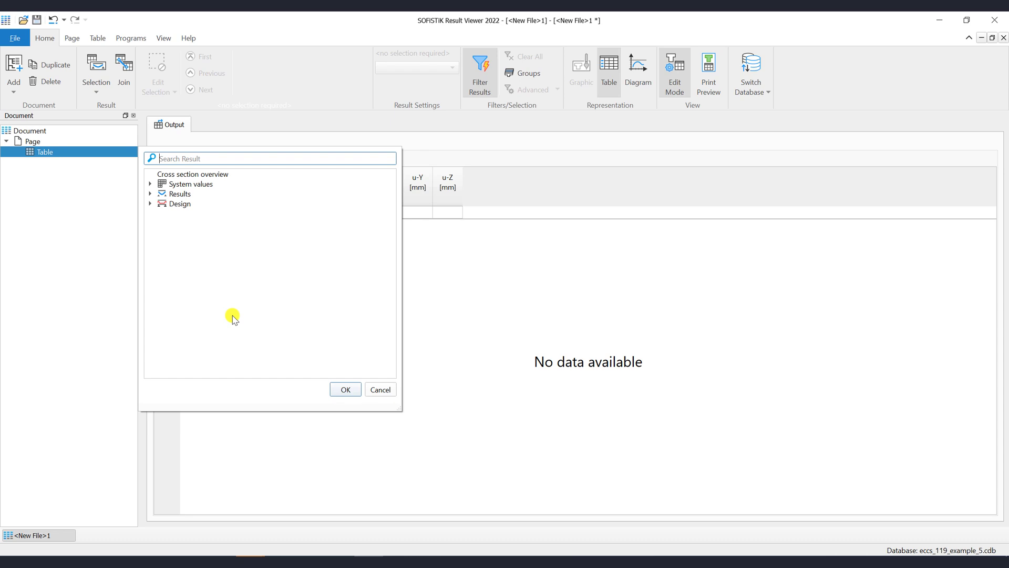
right_click(236, 239)
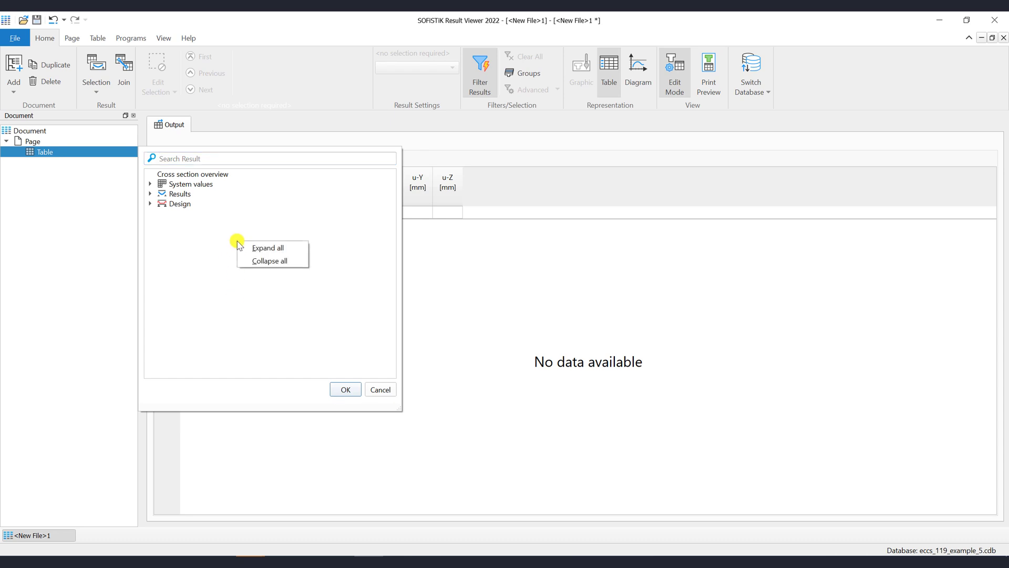
left_click(253, 245)
scroll(299, 276, "down", 15)
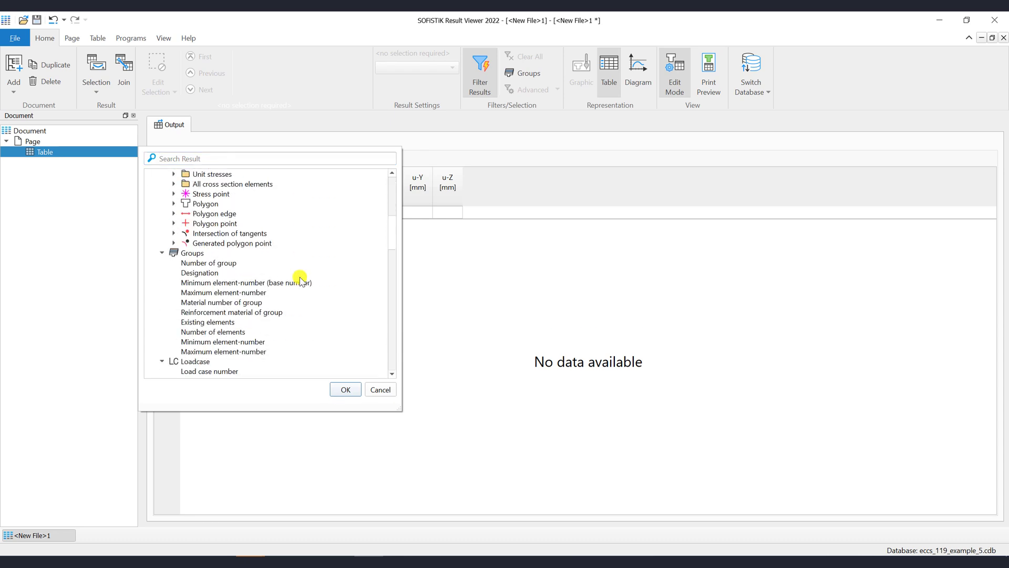
scroll(300, 279, "down", 15)
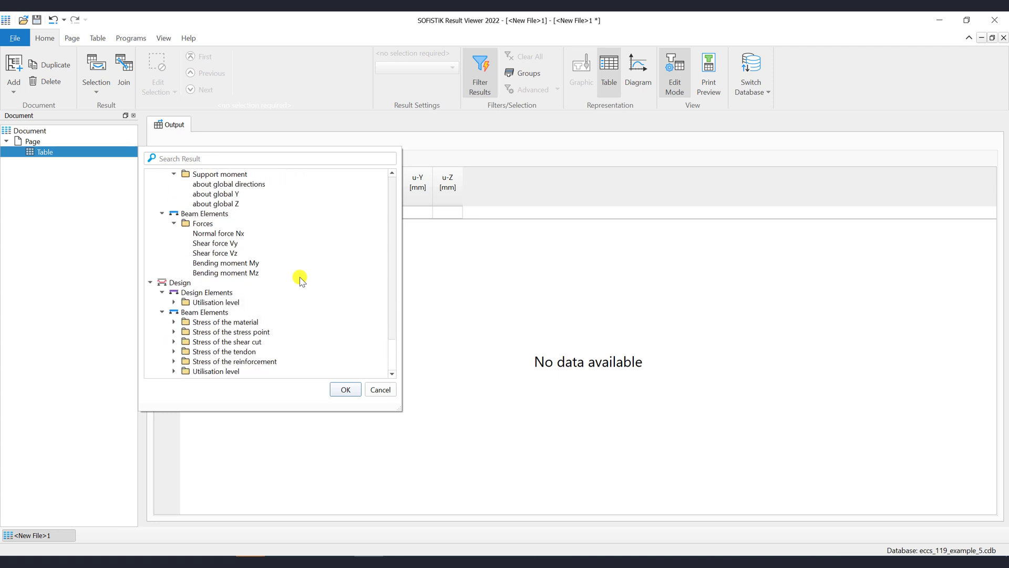
left_click(97, 244)
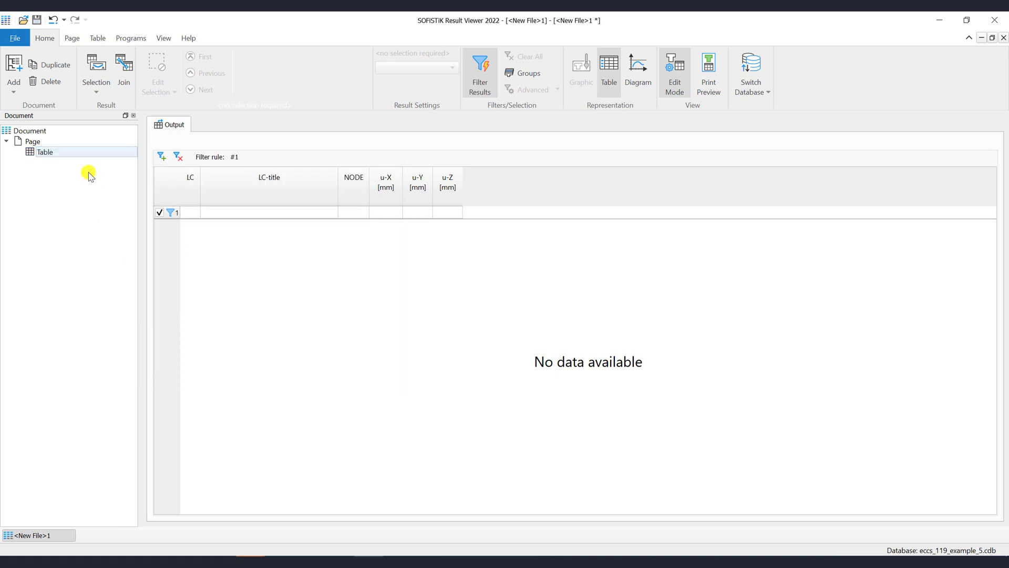
left_click(77, 156)
left_click(74, 180)
left_click(75, 152)
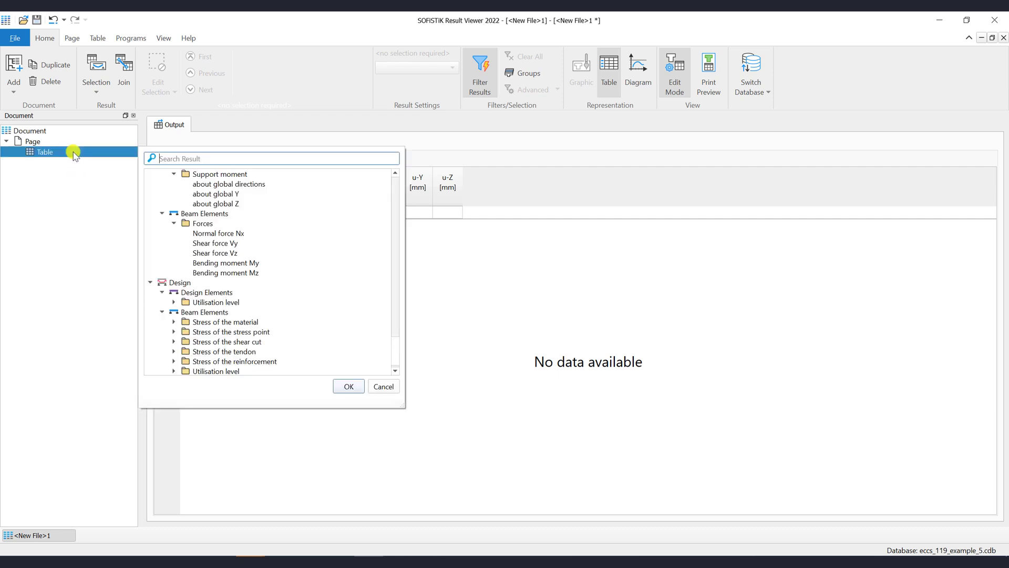
Choose nodal displacement in global X, Y and Z under Results > Nodes
right_click(266, 213)
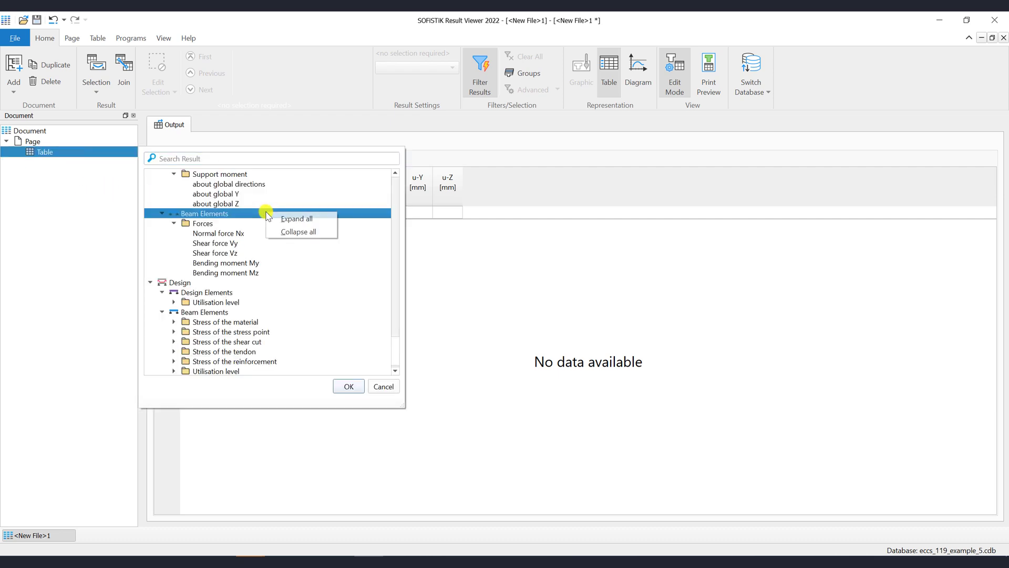
left_click(282, 232)
left_click(151, 193)
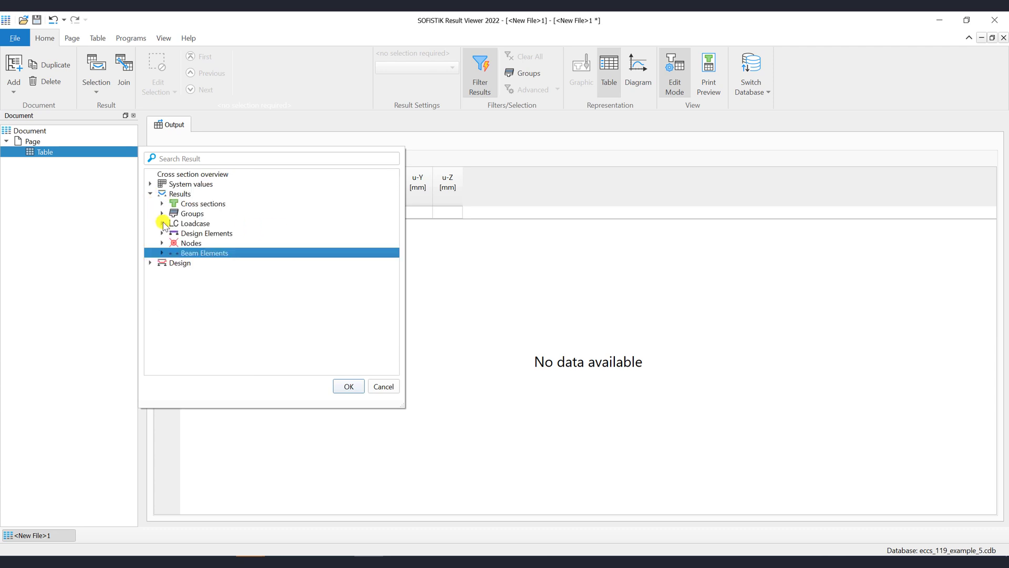
left_click(162, 243)
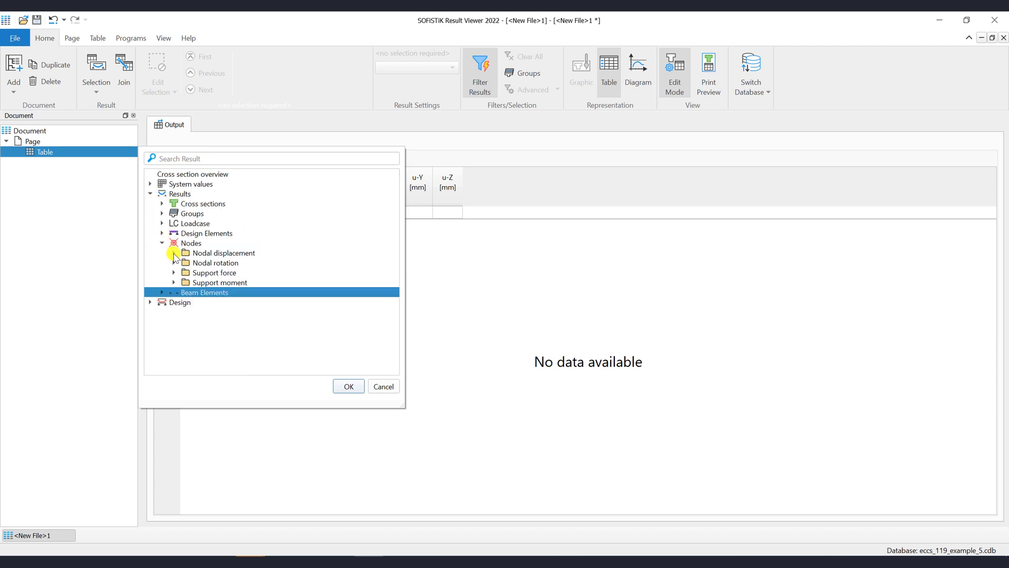
left_click(174, 254)
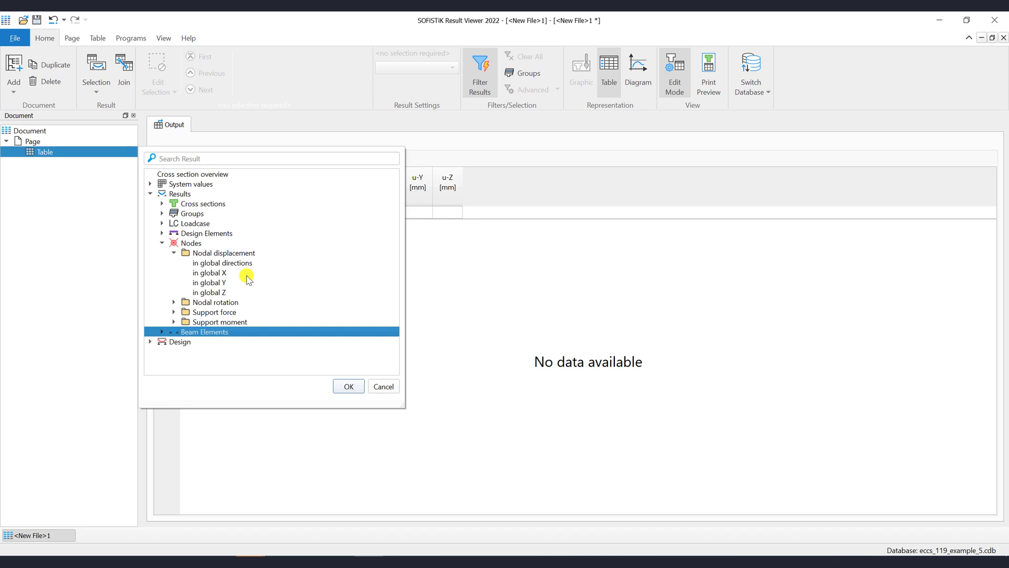
left_click_drag(215, 292, 217, 277)
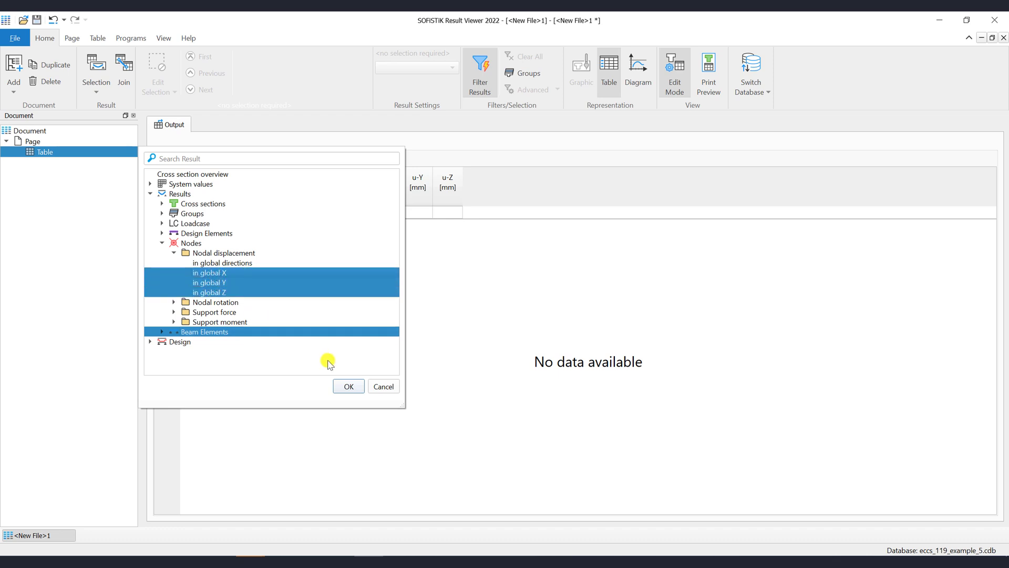
left_click(349, 387)
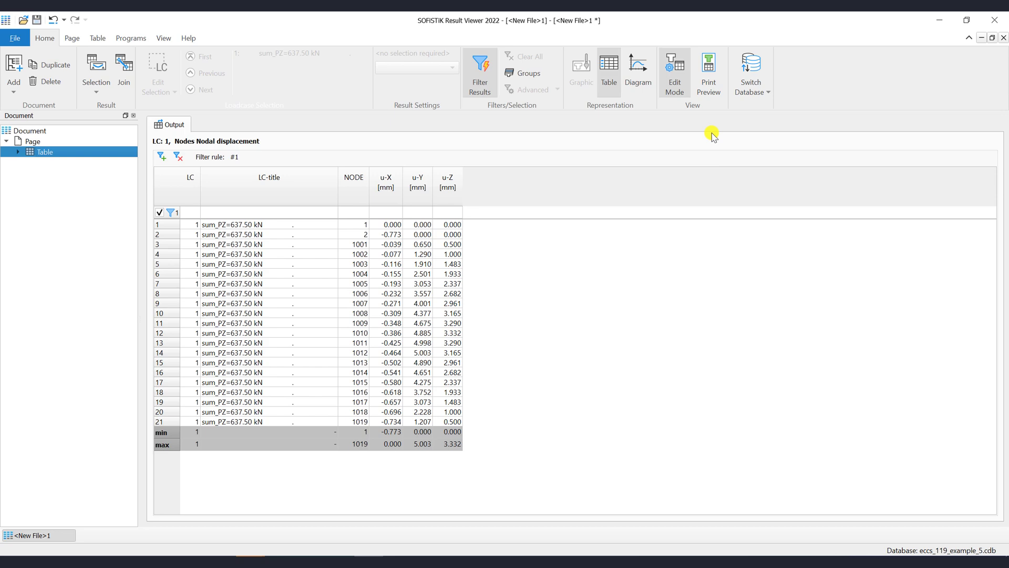
left_click(713, 88)
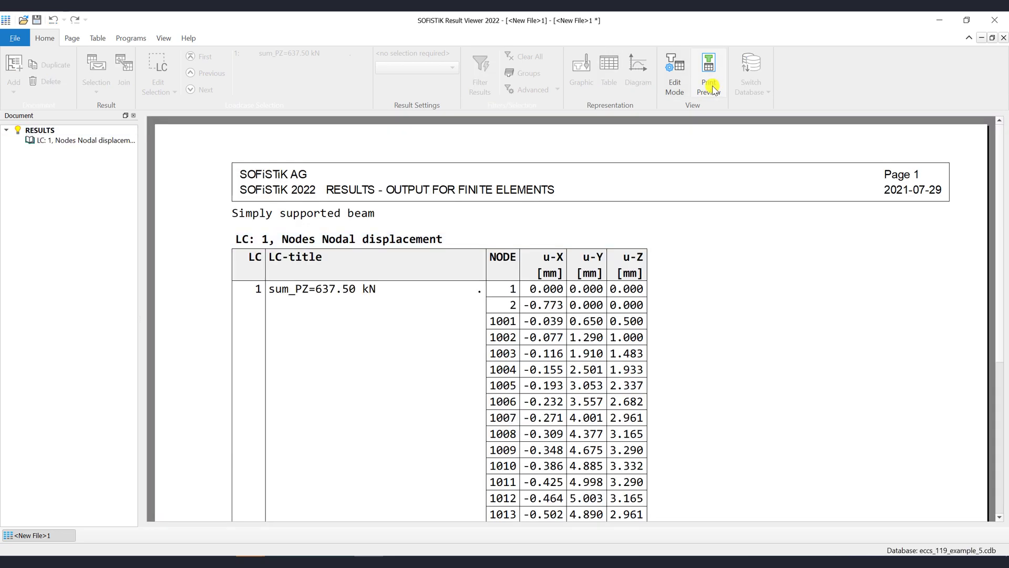
scroll(610, 257, "down", 5)
scroll(610, 258, "down", 6)
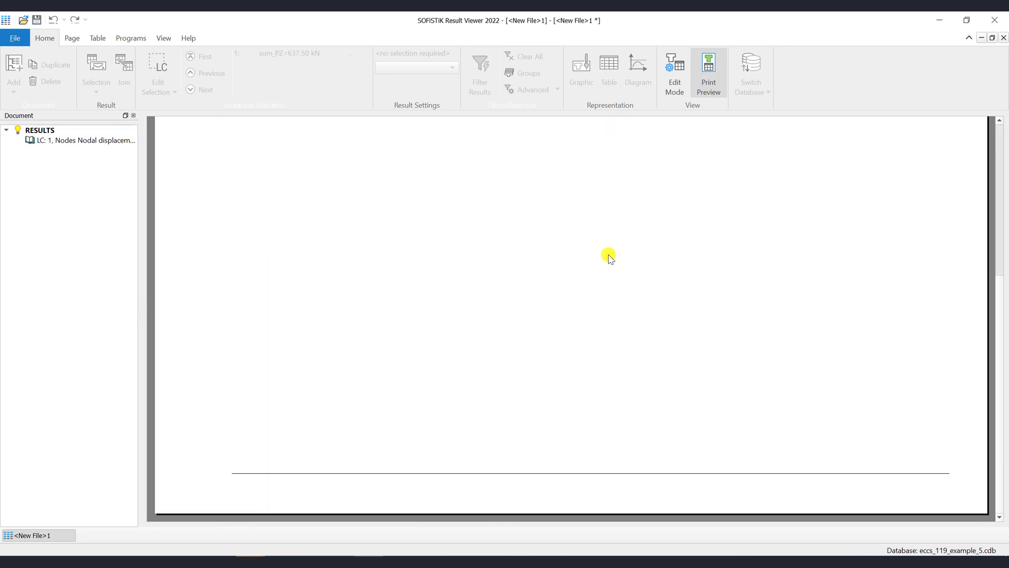
scroll(610, 257, "up", 9)
scroll(609, 256, "up", 2)
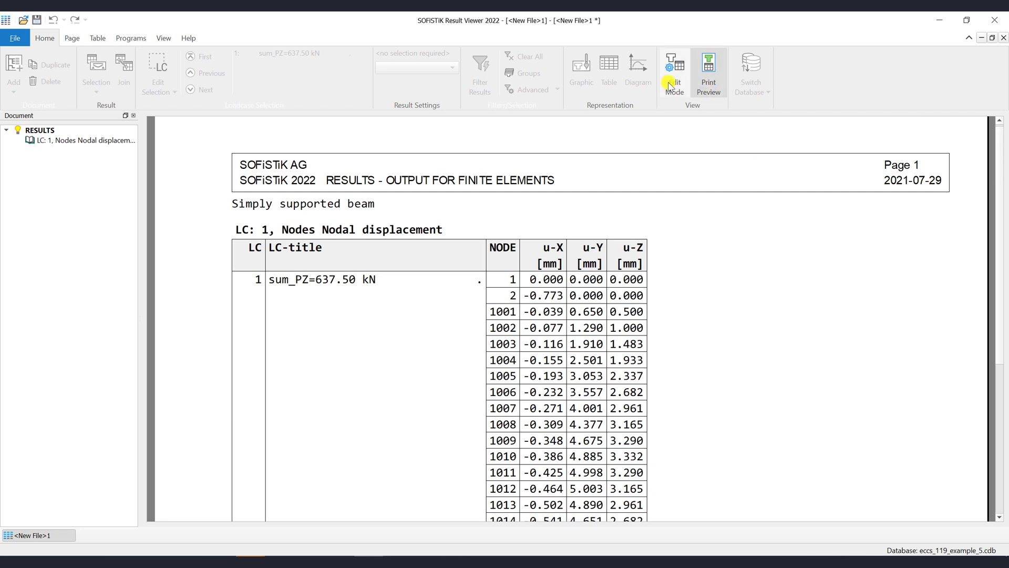
left_click(673, 76)
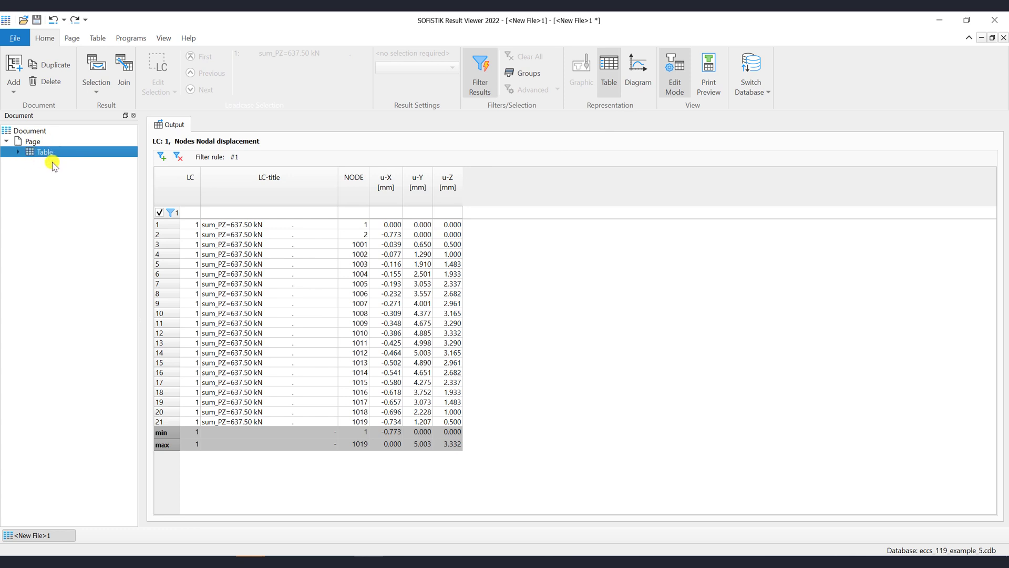
Copy the load case and displacement rows from the table
left_click(100, 39)
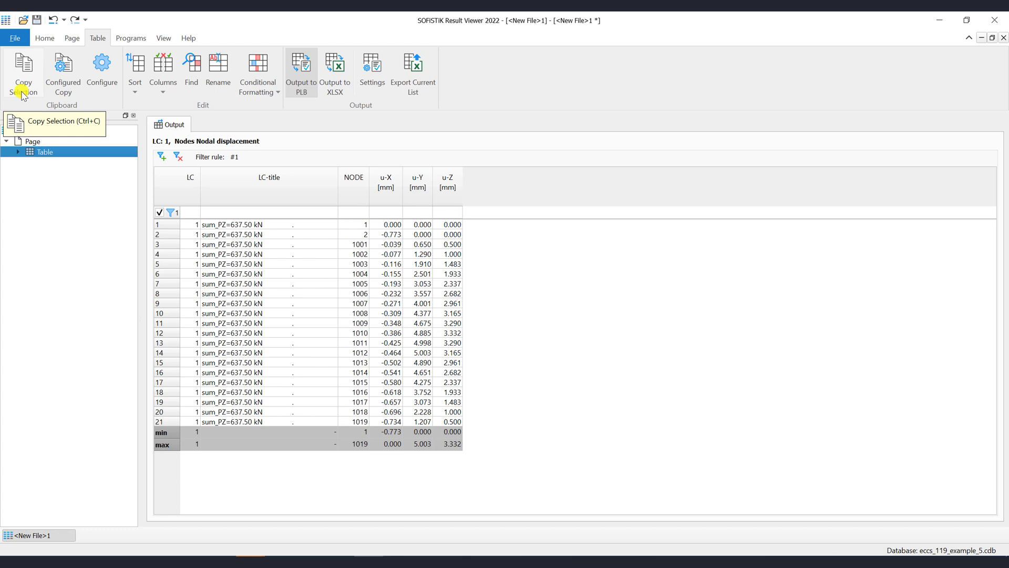
left_click(203, 234)
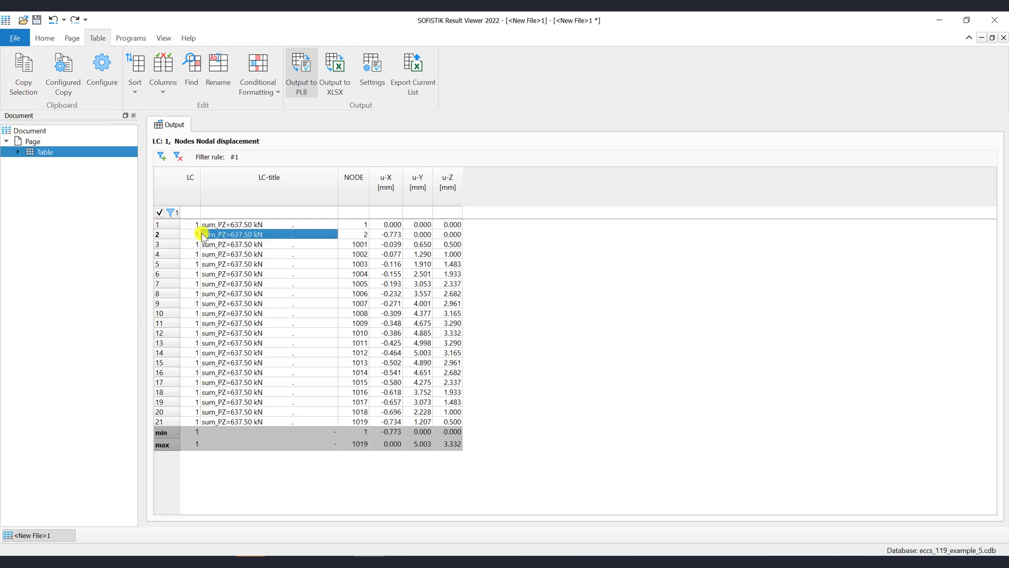
left_click_drag(193, 224, 440, 421)
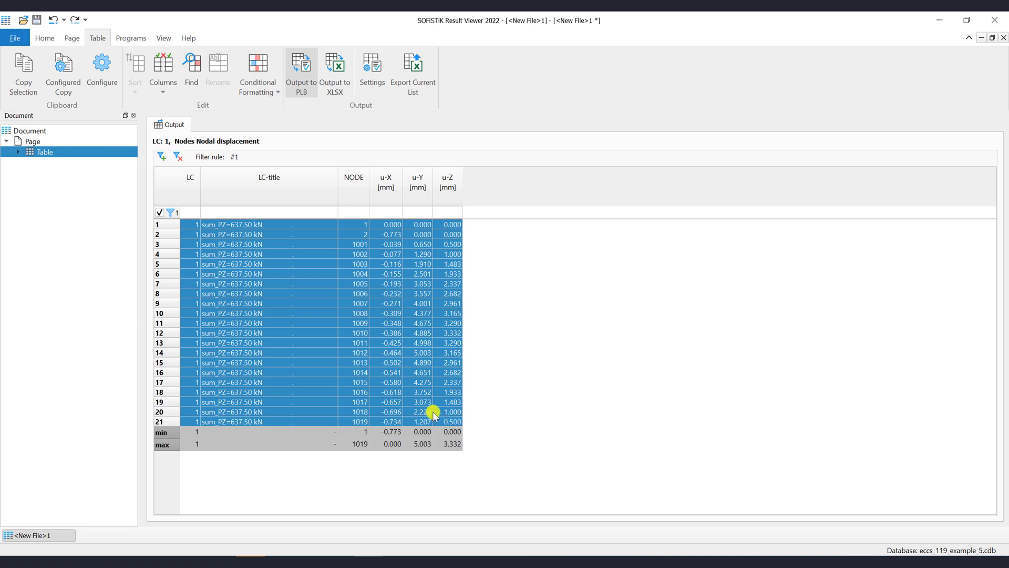
left_click(25, 84)
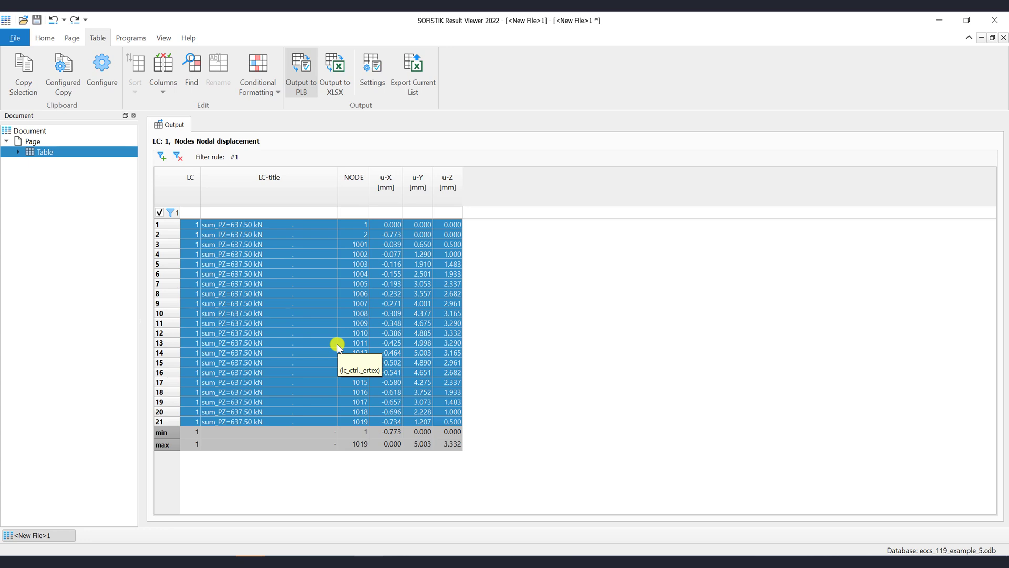
Paste the copied rows into a blank Notepad window and minimize it
left_click(428, 551)
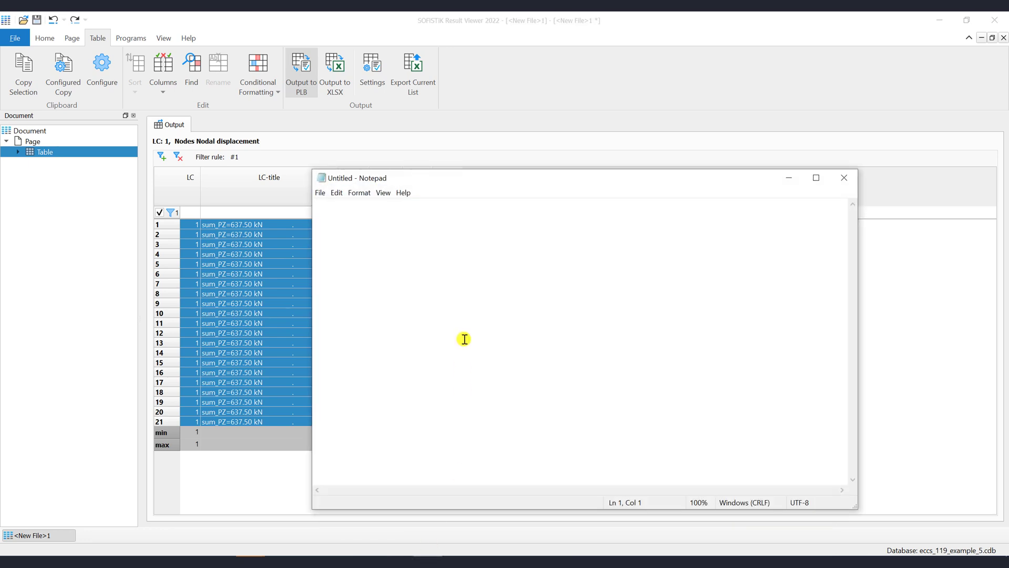
type("LC                          LC-title  NODE  u-X [mm]  u-Y [mm]  u-Z [mm]  1  sum_PZ=637.50 kN               .     1     0.000     0.000     0.000  1  sum_PZ=637.50 kN               .     2    -0.773     0.000     0.000  1  sum_PZ=637.50 kN               .  1001    -0.039     0.650     0.500  1  sum_PZ=637.50 kN               .  1002    -0.077     1.290     1.000  1  sum_PZ=637.50 kN               .  1003    -0.116     1.910     1.483  1  sum_PZ=637.50 kN               .  1004    -0.155     2.501     1.933  1  sum_PZ=637.50 kN               .  1005    -0.193     3.053     2.337  1  sum_PZ=637.50 kN               .  1006    -0.232     3.557     2.682  1  sum_PZ=637.50 kN               .  1007    -0.271     4.001     2.961  1  sum_PZ=637.50 kN               .  1008    -0.309     4.377     3.165  1  sum_PZ=637.50 kN               .  1009    -0.348     4.675     3.290  1  sum_PZ=637.50 kN               .  1010    -0.386     4.885     3.332  1  sum_PZ=637.50 kN               .  1011    -0.425     4.998     3.290  1  sum_PZ=637.50 kN               .  1012    -0.464     5.003     3.165  1  sum_PZ=637.50 kN               .  1013    -0.502     4.890     2.961  1  sum_PZ=637.50 kN               .  1014    -0.541     4.651     2.682  1  sum_PZ=637.50 kN               .  1015    -0.580     4.275     2.337  1  sum_PZ=637.50 kN               .  1016    -0.618     3.752     1.933  1  sum_PZ=637.50 kN               .  1017    -0.657     3.073     1.483  1  sum_PZ=637.50 kN               .  1018    -0.696     2.228     1.000  1  sum_PZ=637.50 kN               .  1019    -0.734     1.207     0.500")
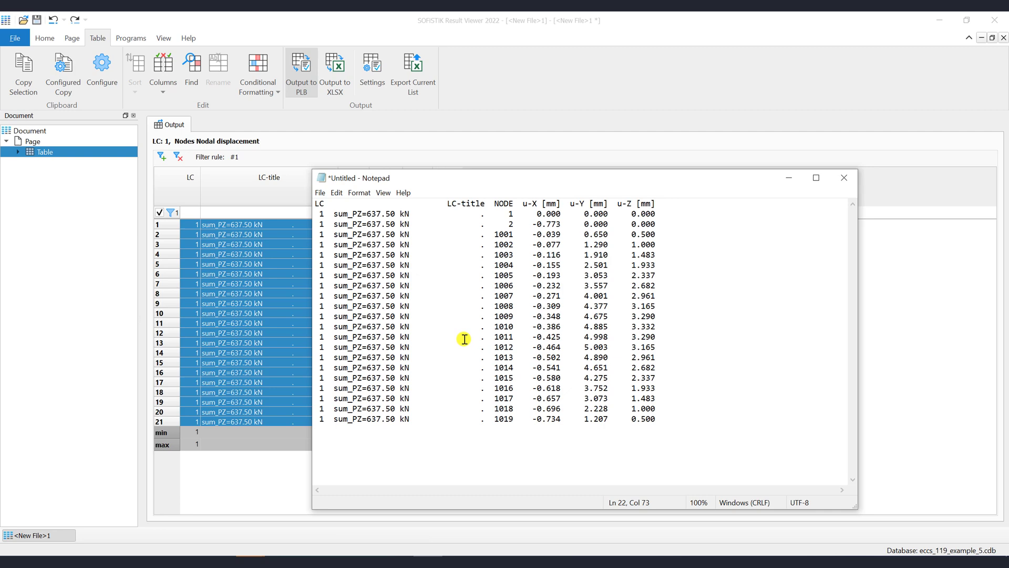
left_click(789, 178)
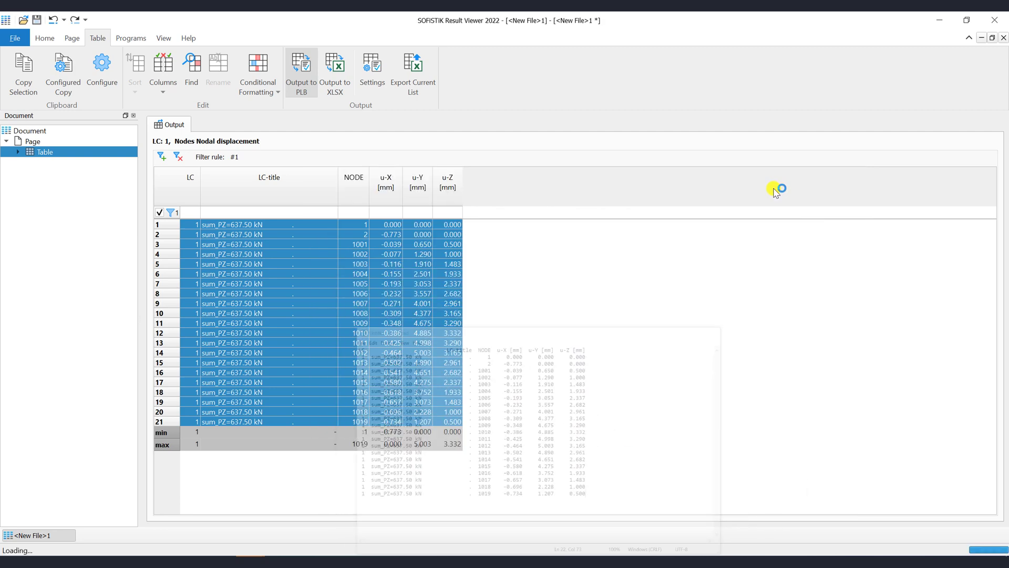
Configure clipboard copying as Excel format with column titles, date/time and loadcases, then select LC through u-X
left_click(651, 279)
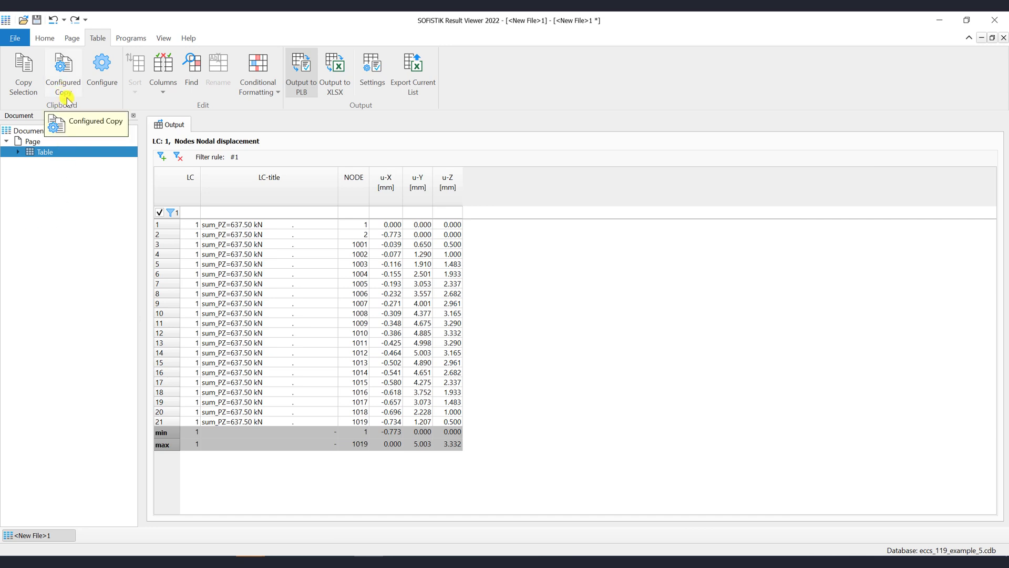
left_click(221, 253)
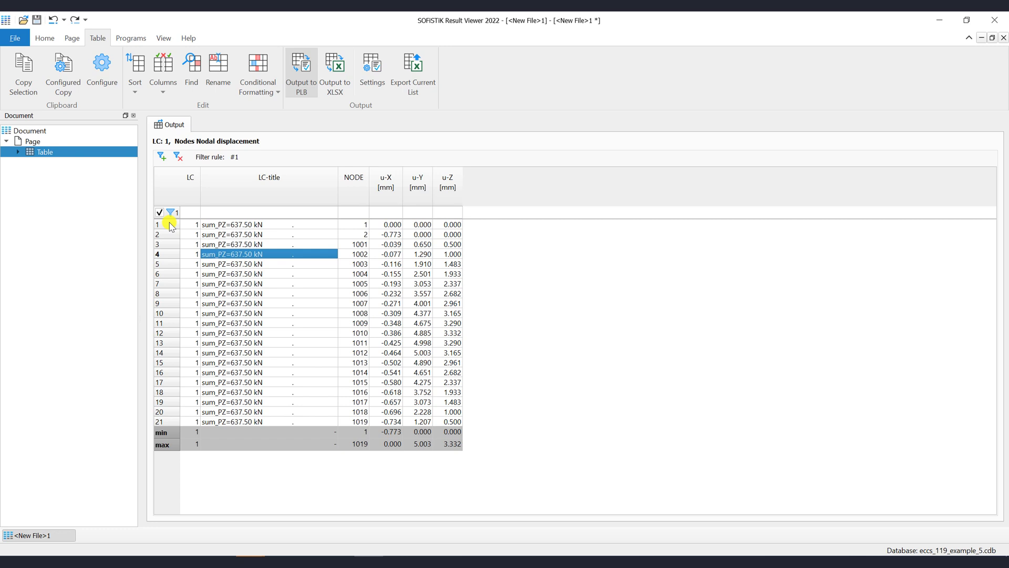
left_click(101, 81)
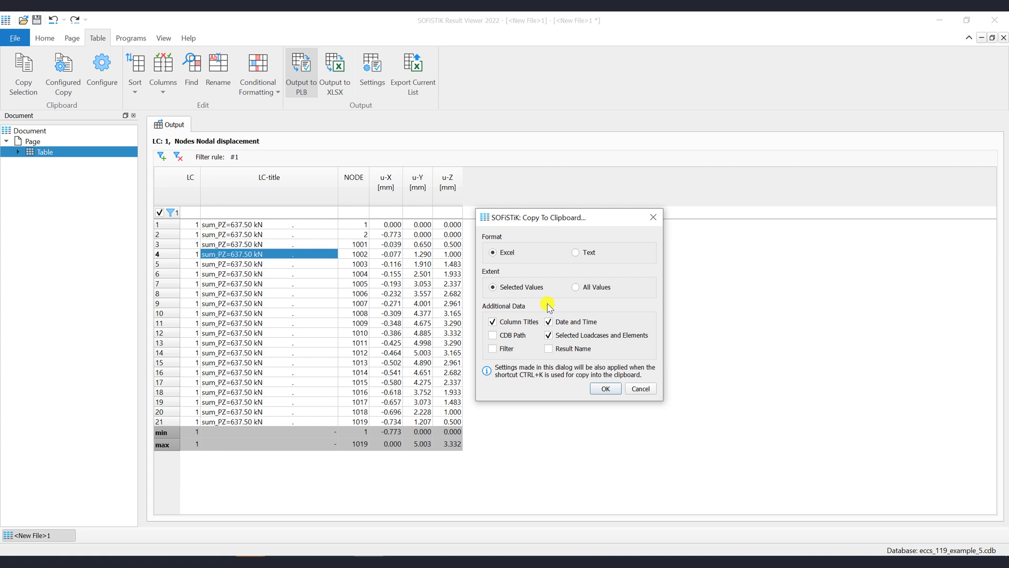
left_click(605, 389)
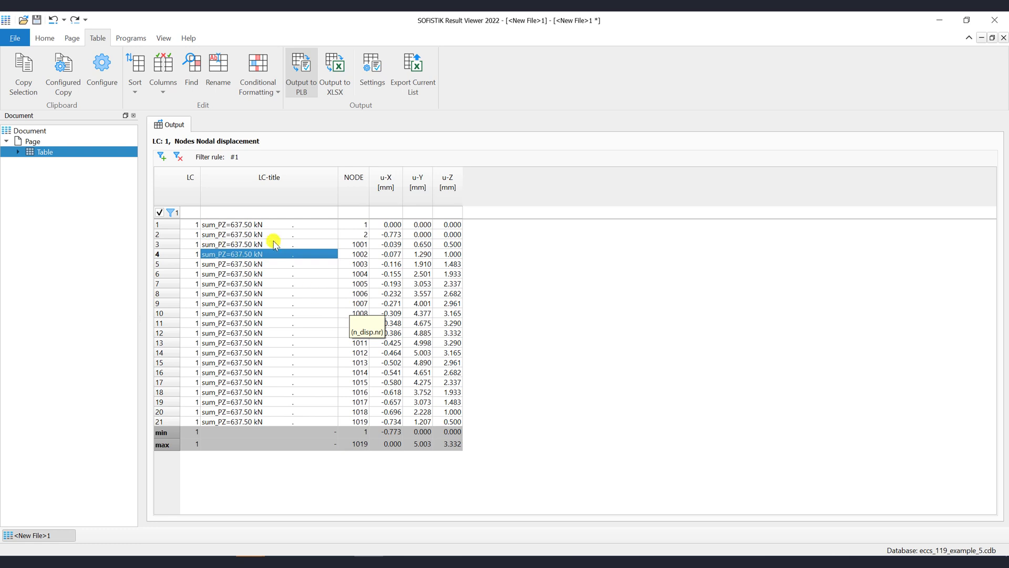
left_click_drag(198, 225, 386, 396)
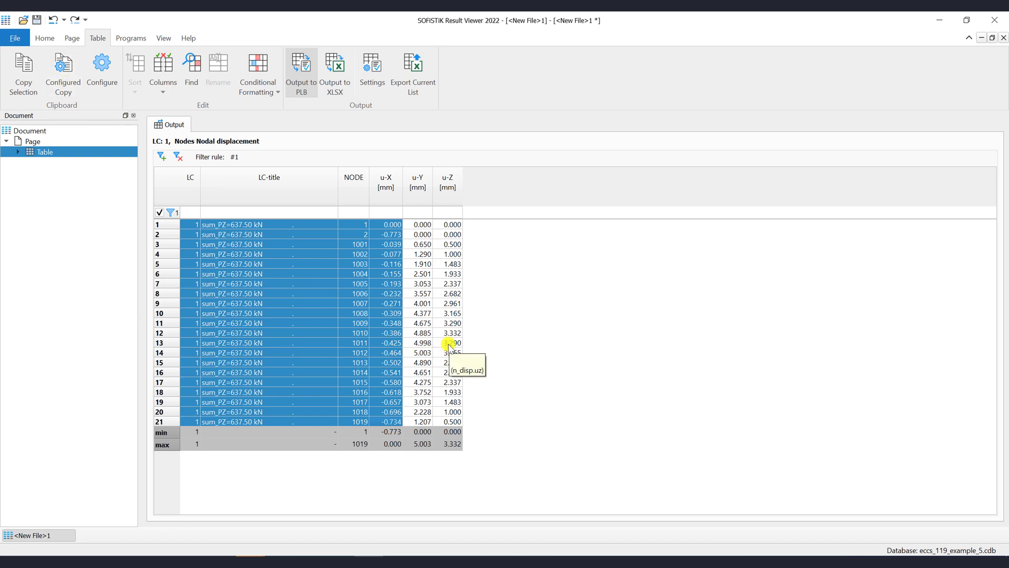
Paste the copied LC 1 data at cell A1 of Excel Book1, then return to the result table
left_click(394, 550)
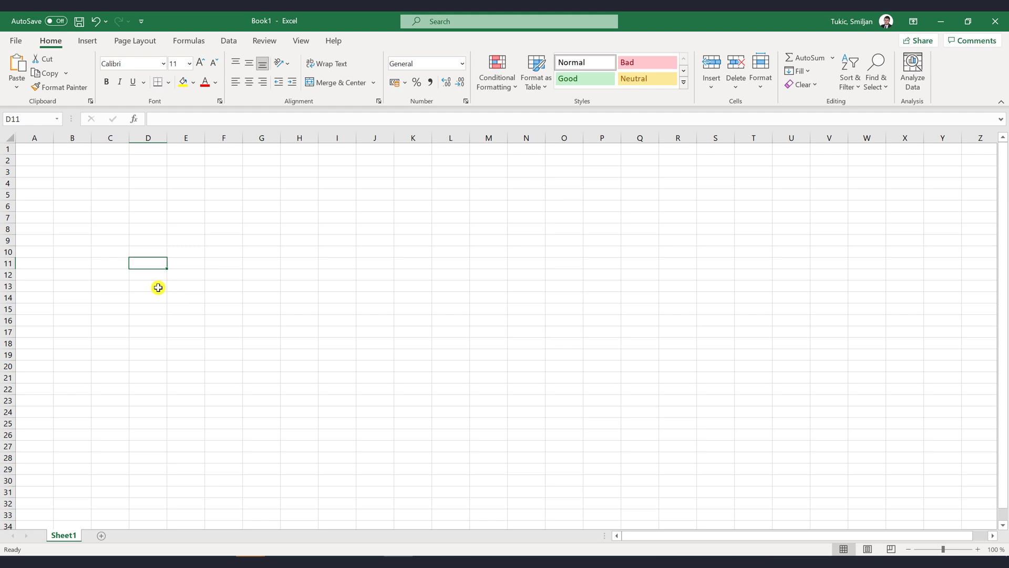
left_click(26, 148)
key("ctrl+v")
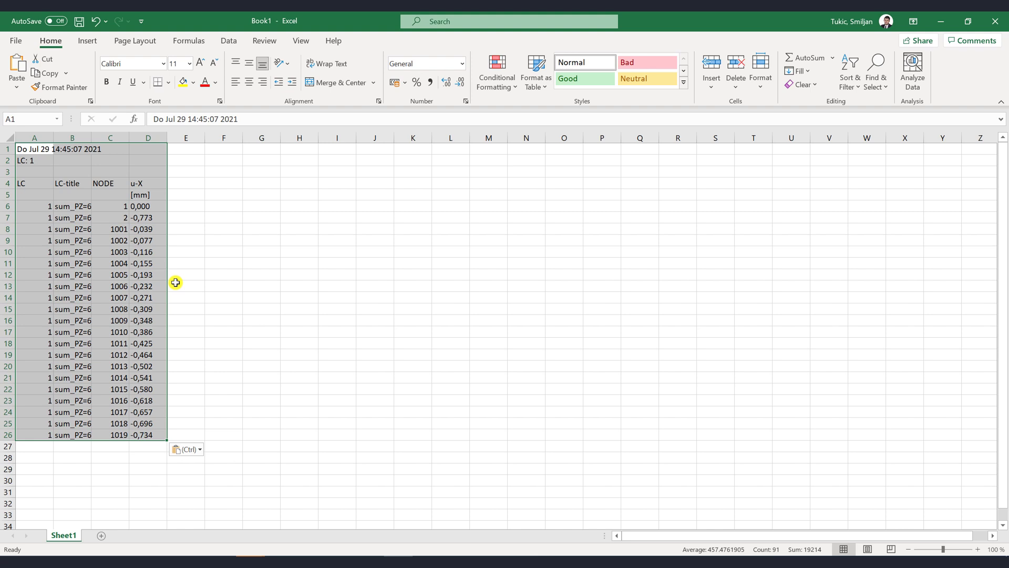
left_click(385, 552)
left_click(262, 273)
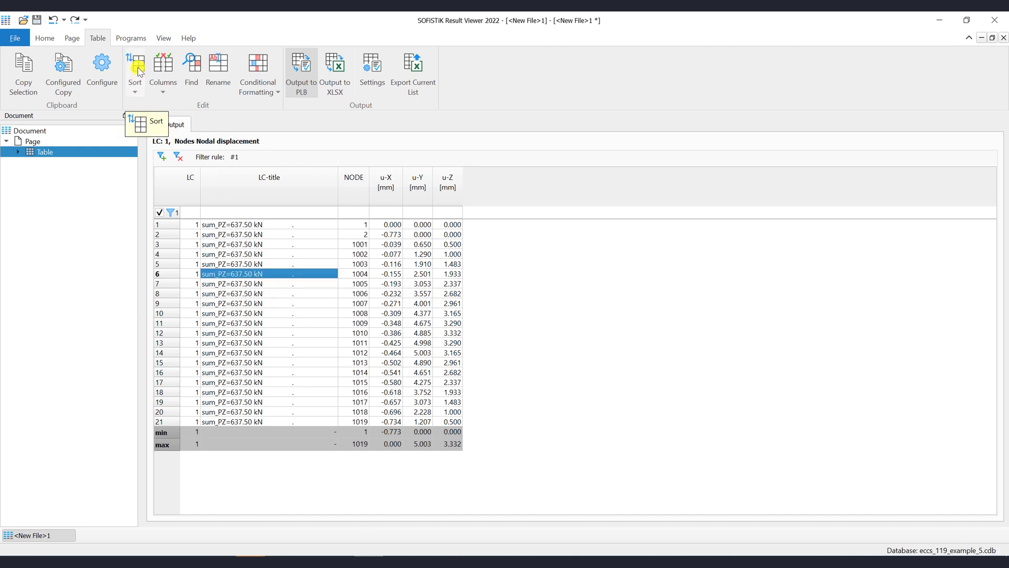
left_click(135, 92)
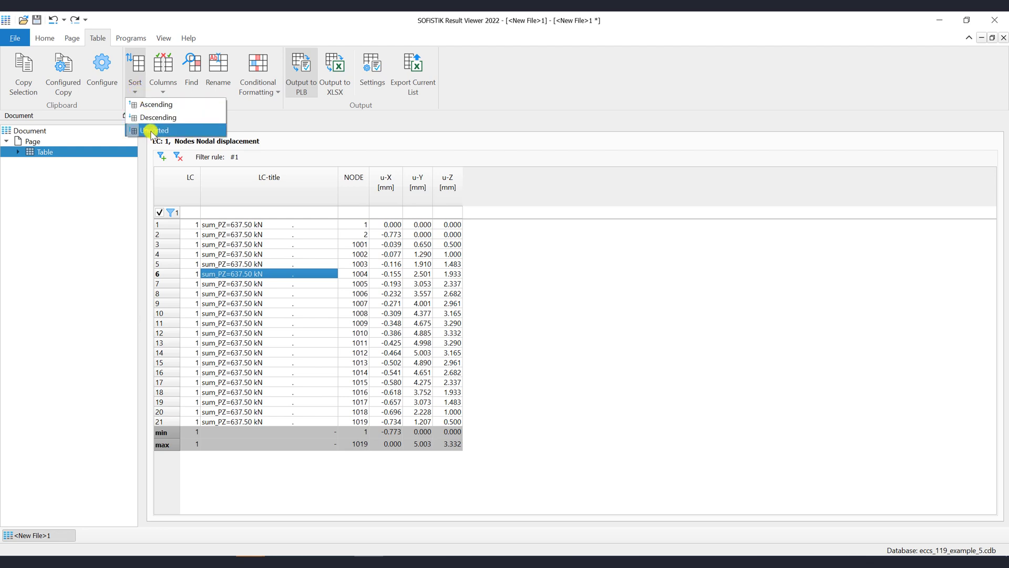
left_click(350, 235)
left_click(350, 235)
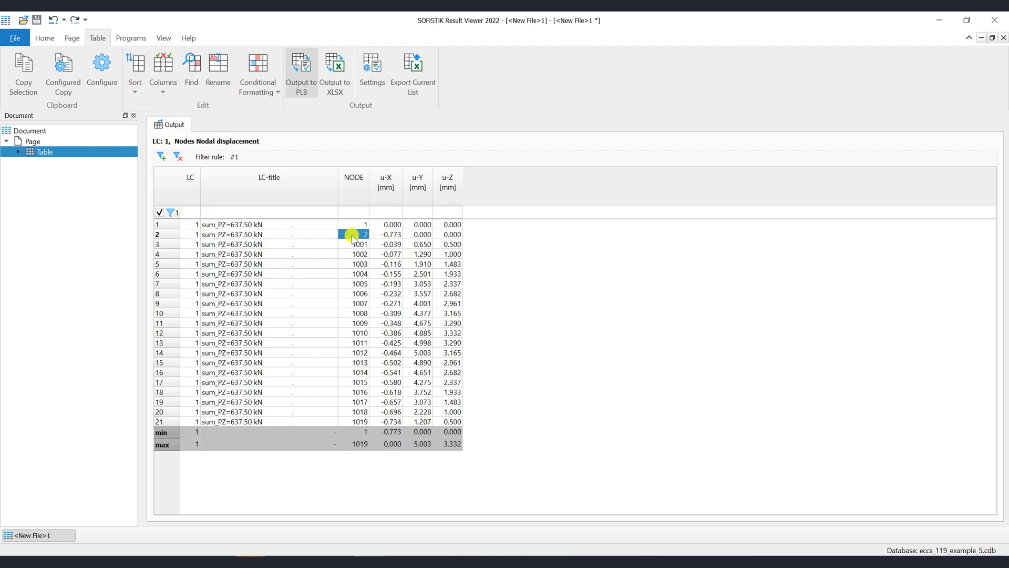
right_click(351, 236)
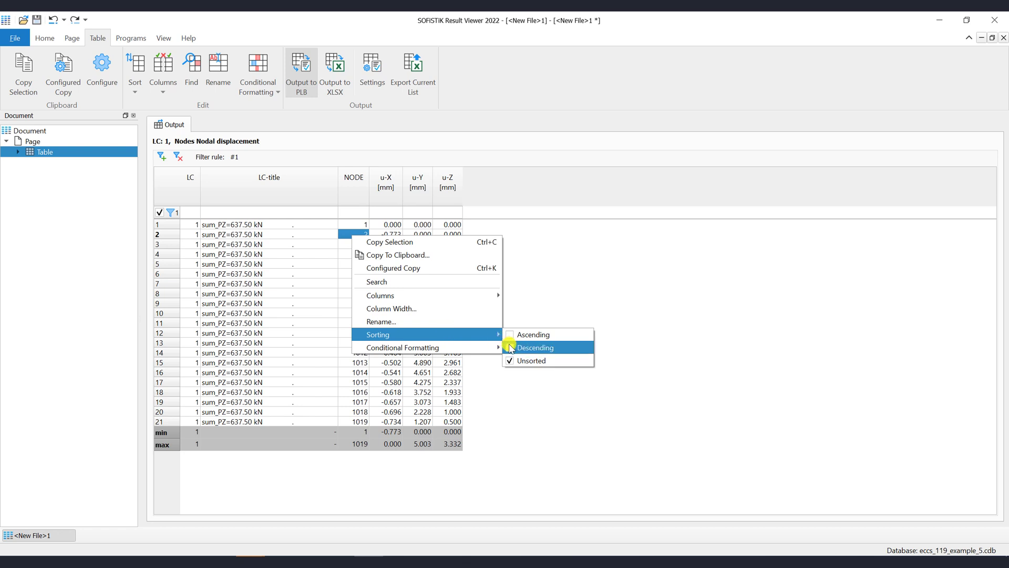
left_click(509, 347)
left_click(358, 256)
right_click(358, 256)
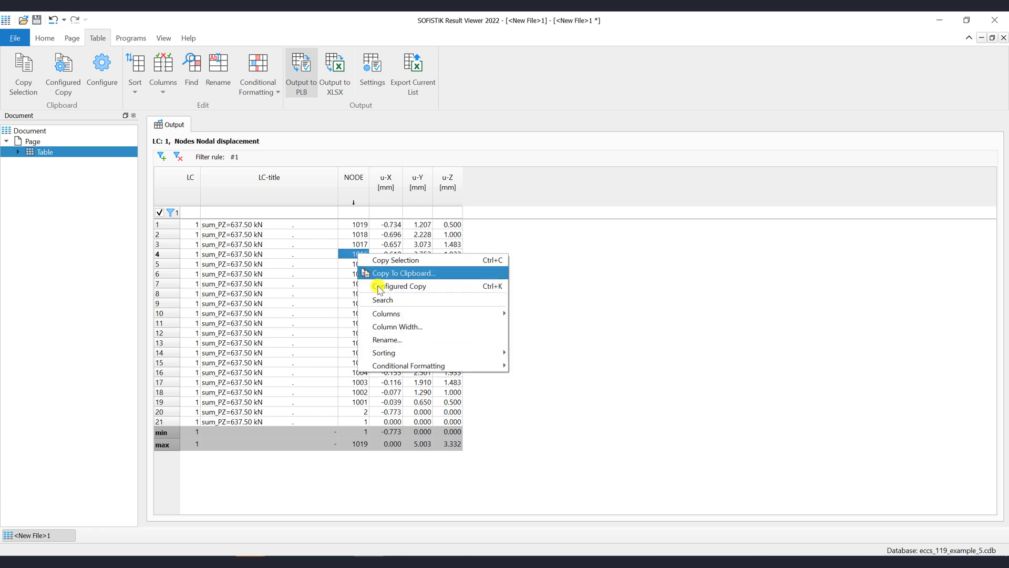
mouse_move(453, 357)
left_click(538, 353)
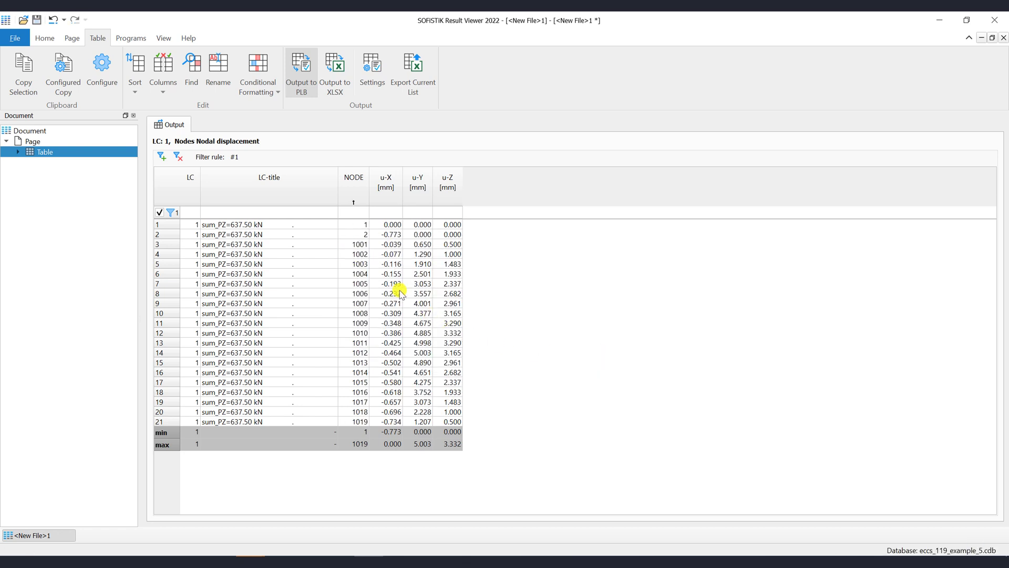
left_click(363, 264)
right_click(363, 264)
mouse_move(510, 362)
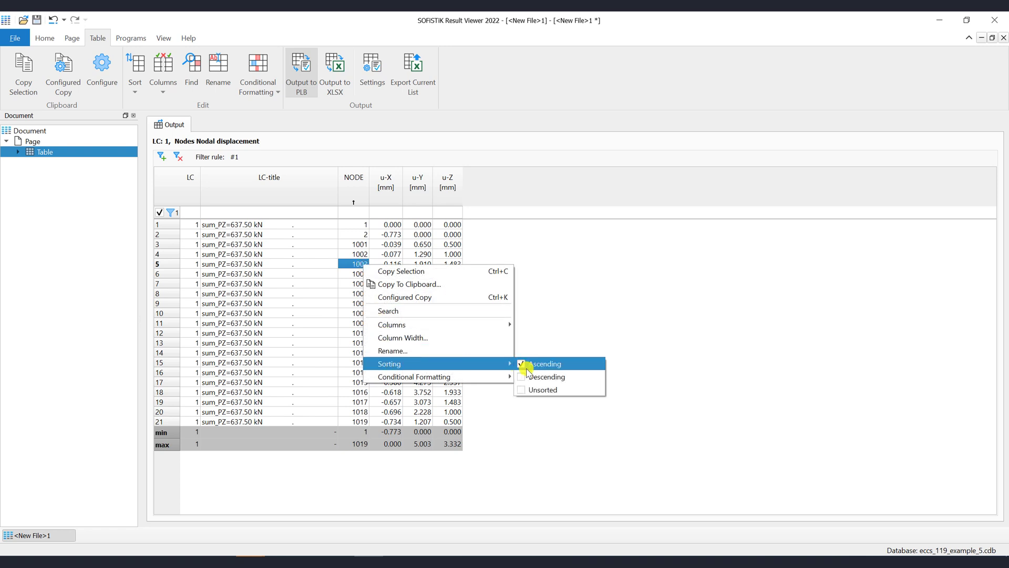
left_click(531, 388)
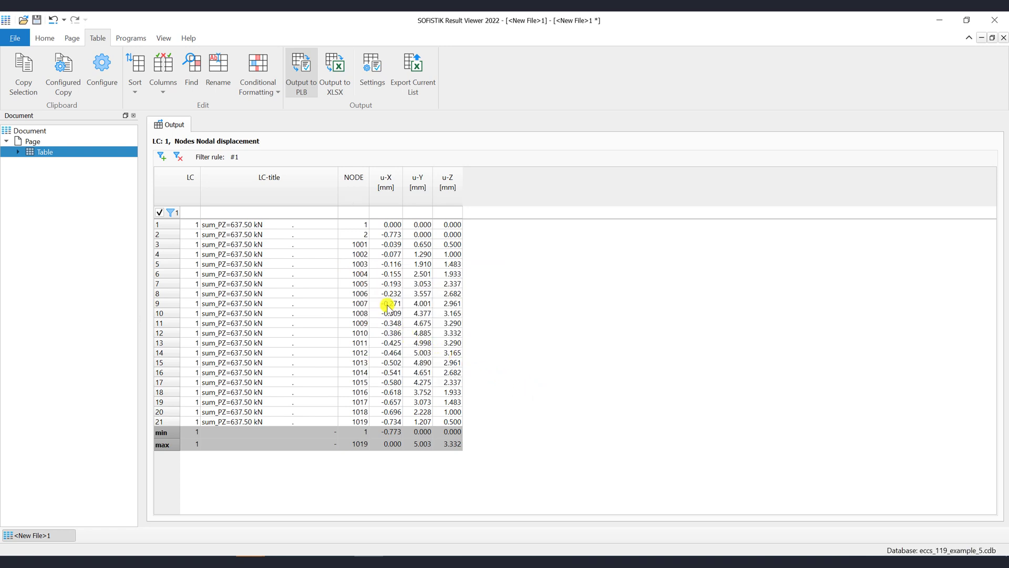
Hide the NODE column, then show it again so all six columns are visible
left_click(363, 284)
left_click(164, 92)
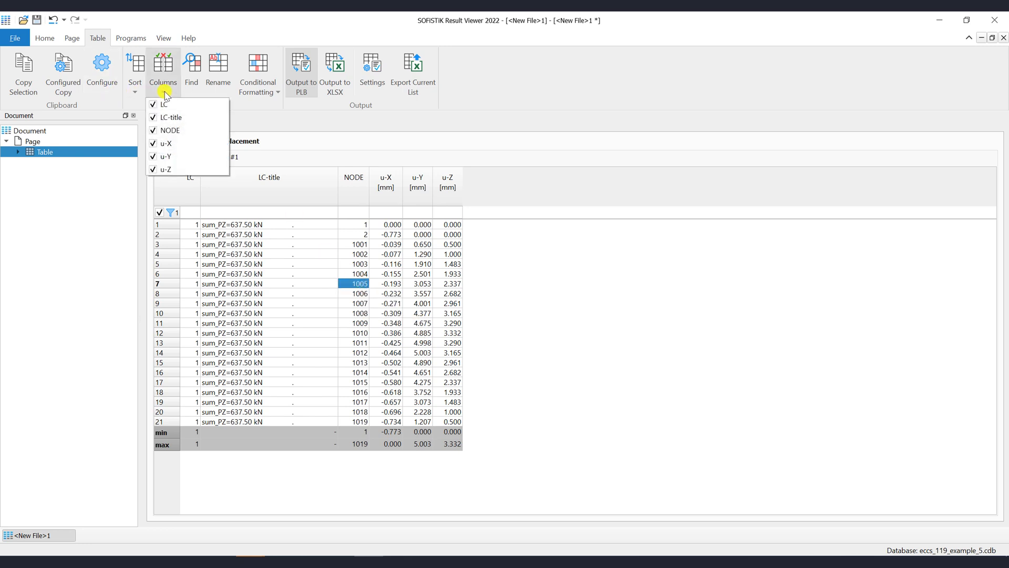
left_click(153, 129)
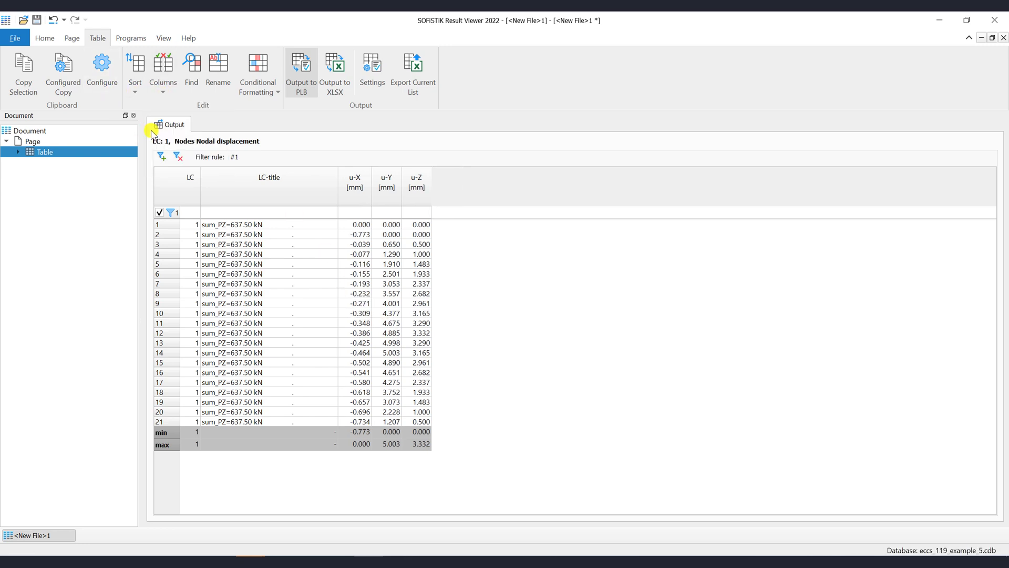
left_click(164, 93)
left_click(157, 130)
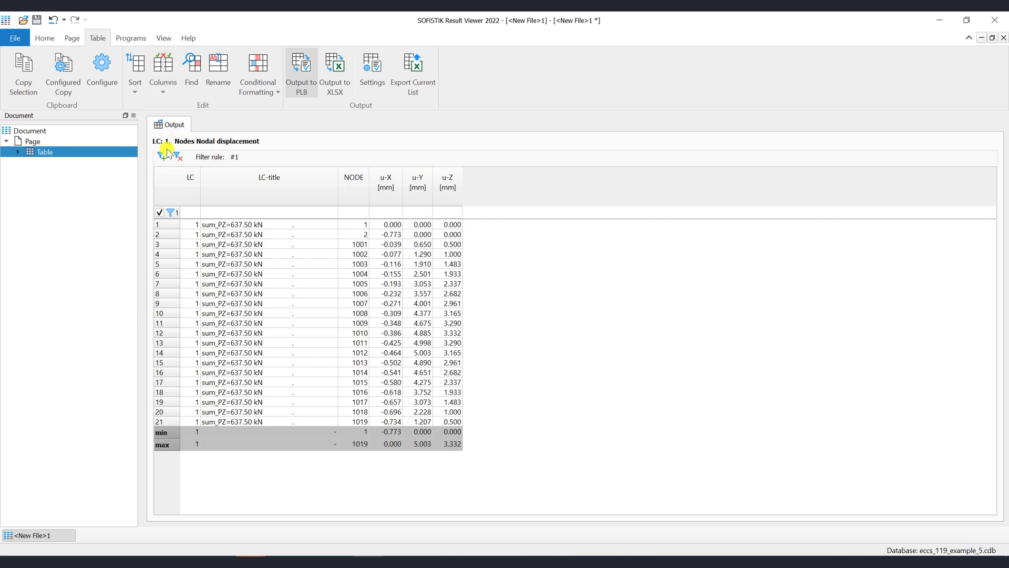
left_click(358, 265)
right_click(358, 267)
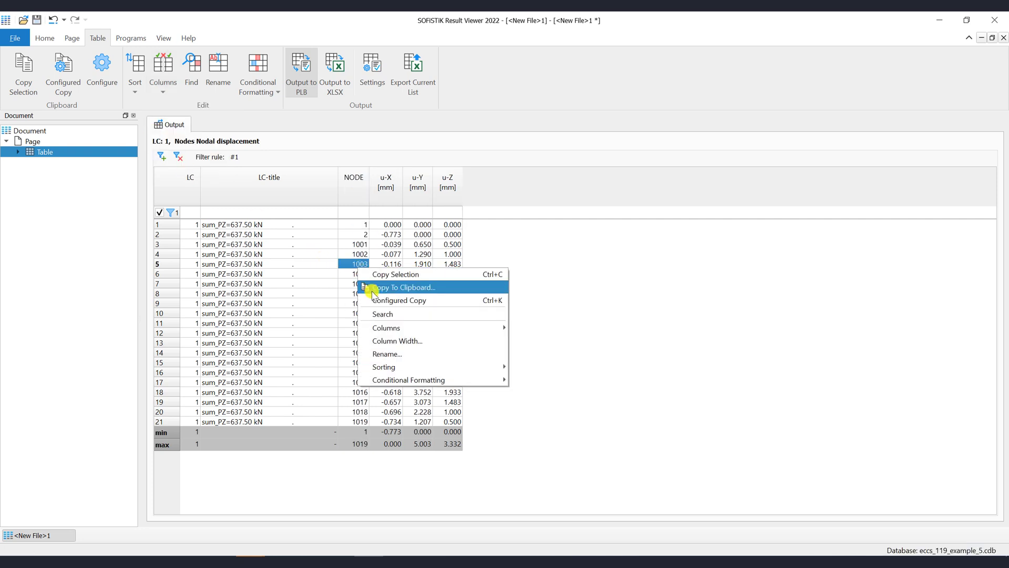
mouse_move(385, 330)
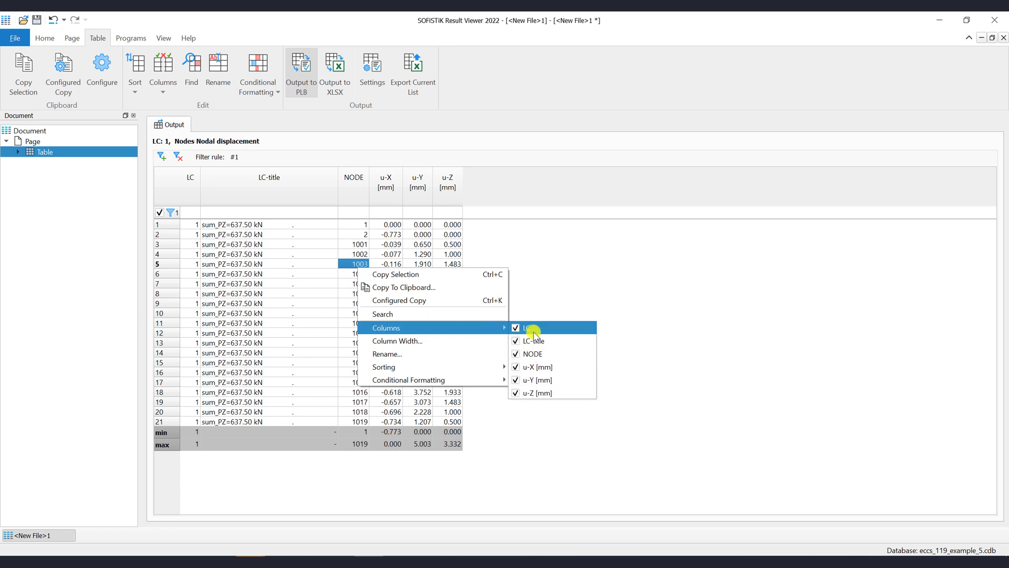
left_click(537, 293)
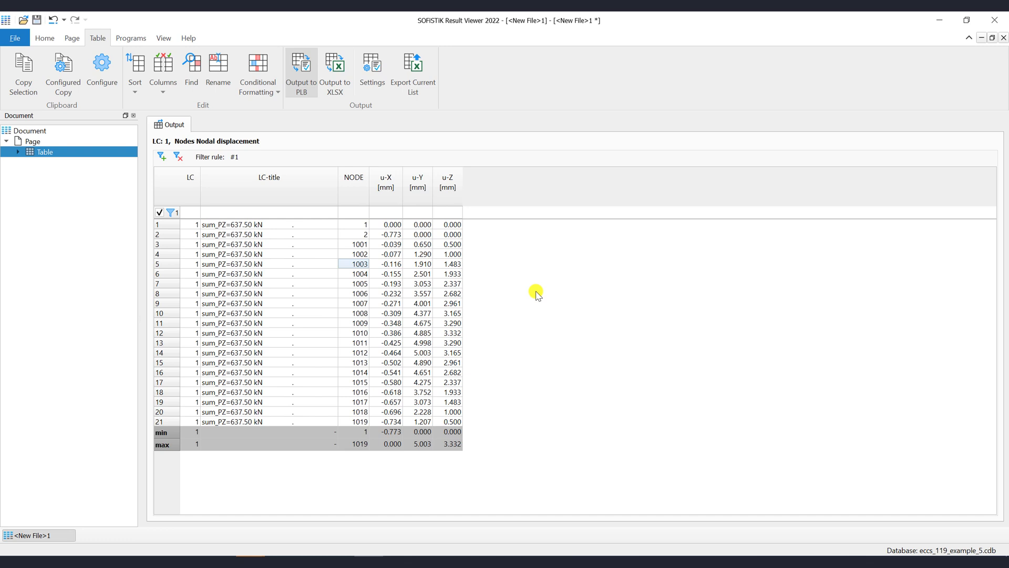
Search the table for '10' and find the first match
left_click(193, 75)
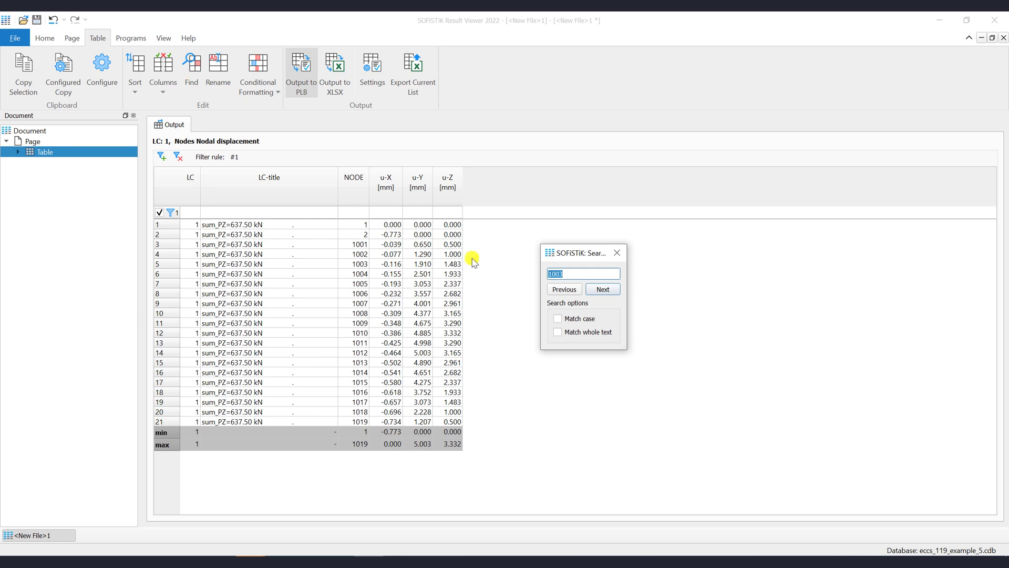
left_click_drag(572, 258, 516, 246)
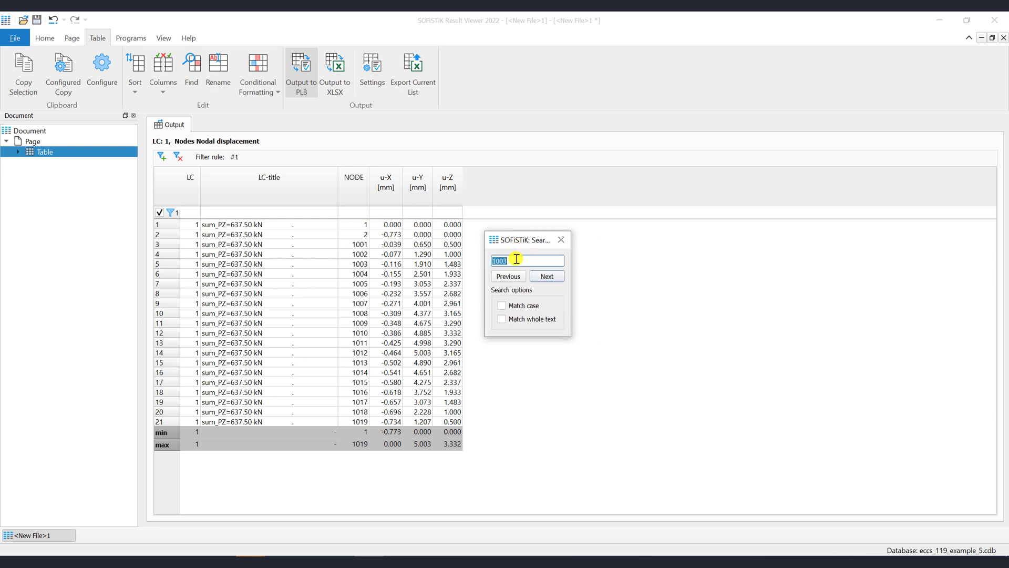
left_click(523, 261)
double_click(499, 261)
type("10")
left_click(548, 277)
Step forward and back through the '10' matches, then toggle Match case and Match whole text
left_click(548, 279)
left_click(548, 279)
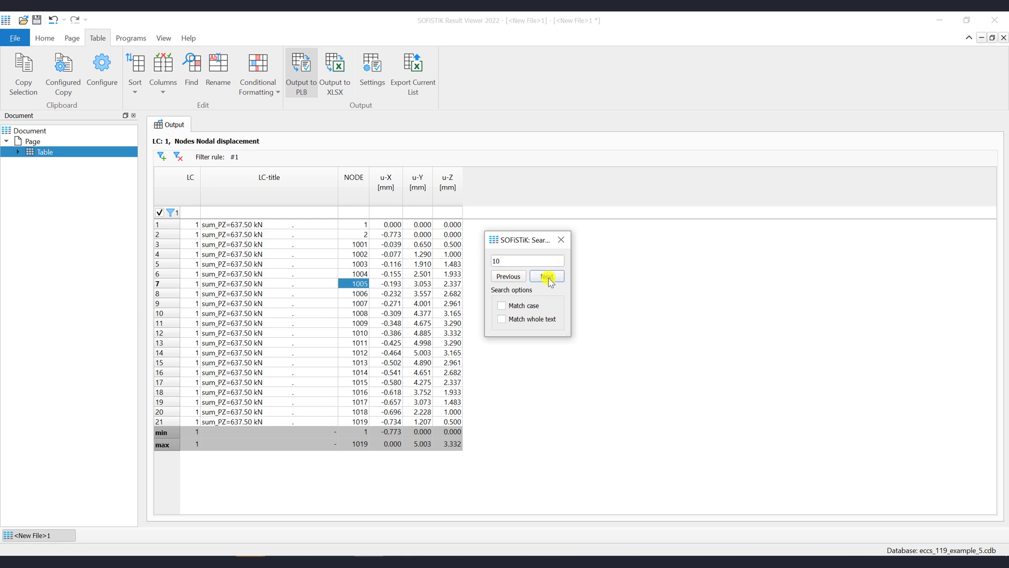
left_click(548, 278)
left_click(548, 278)
left_click(521, 279)
left_click(520, 277)
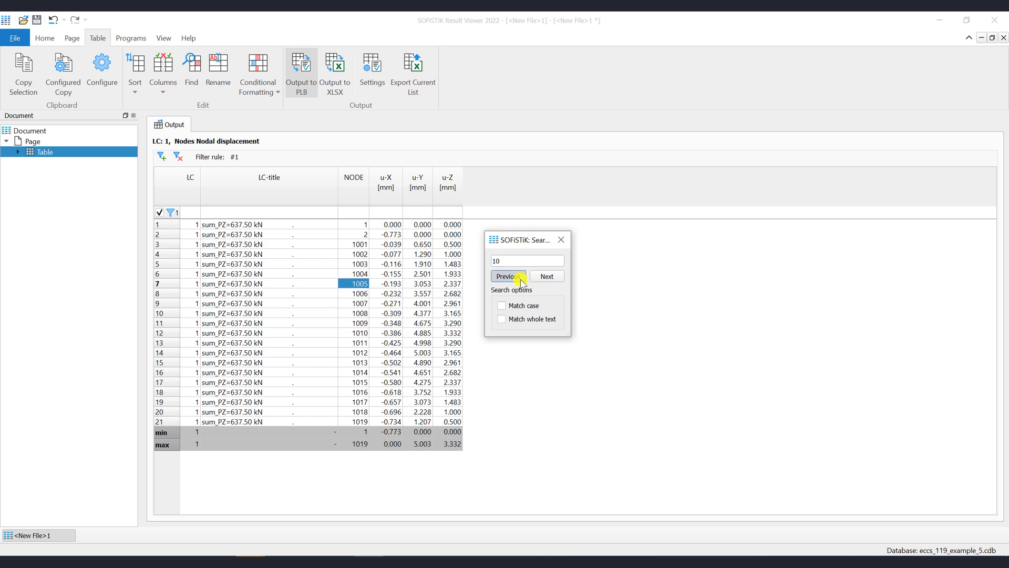
left_click(520, 278)
left_click(521, 278)
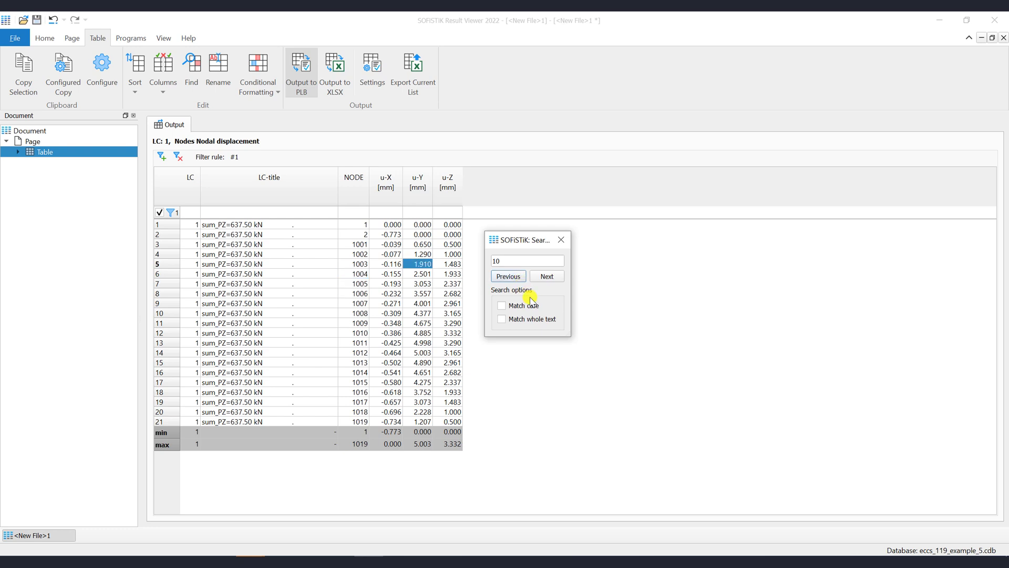
left_click(539, 307)
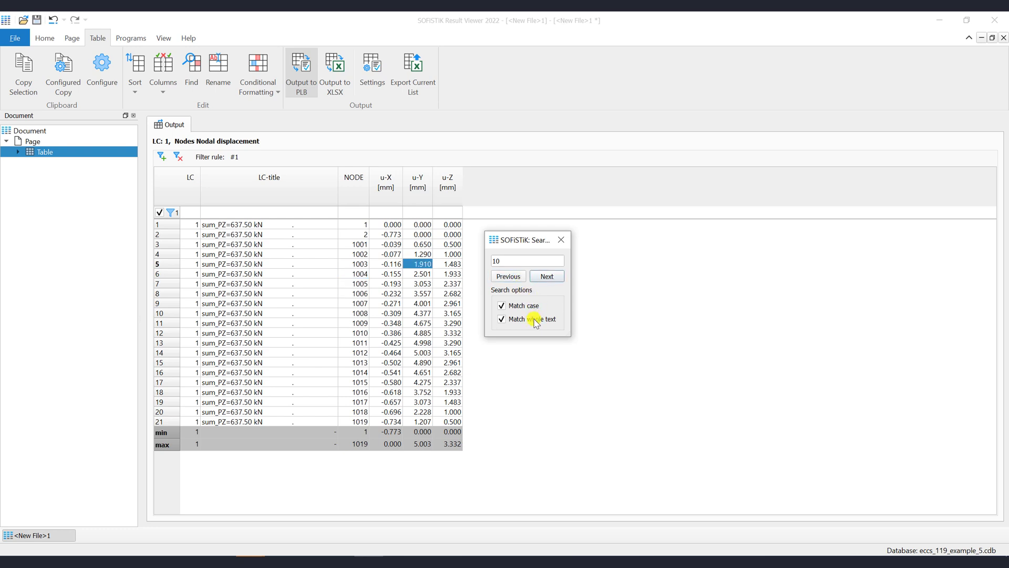
left_click(536, 319)
Close the search and rename the NODE column to 'TestName'
left_click(561, 241)
left_click_drag(360, 244, 362, 254)
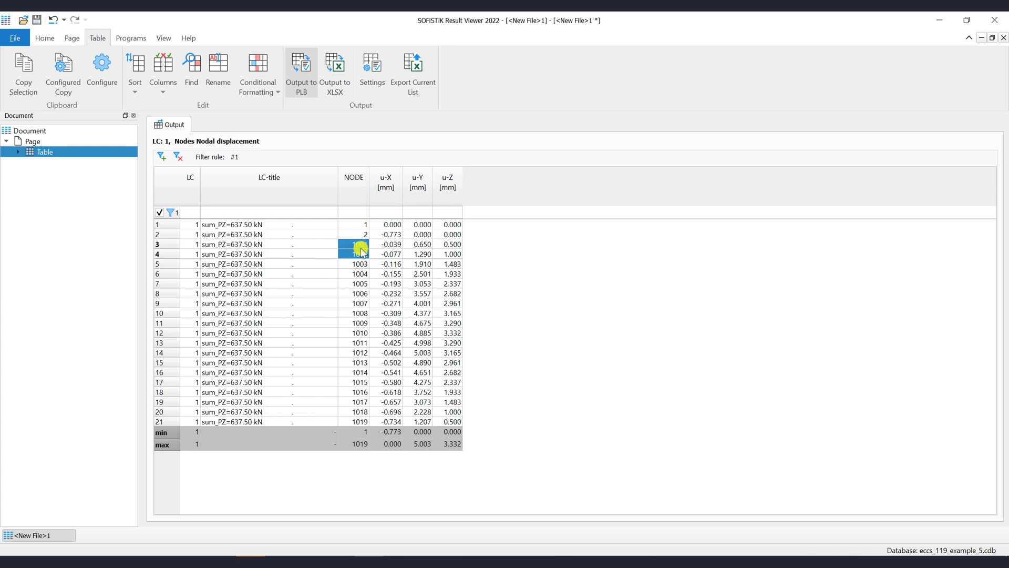
left_click(221, 79)
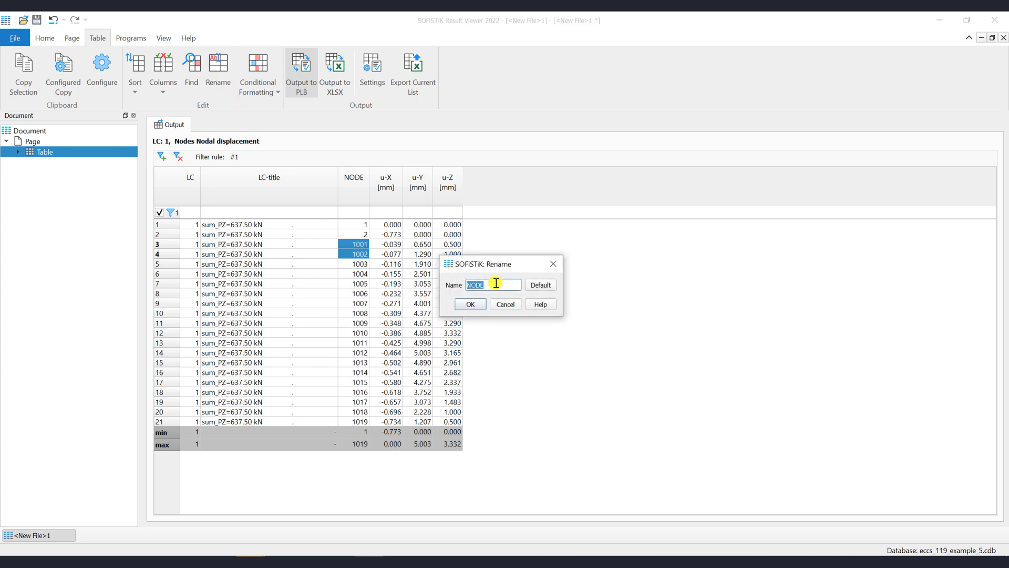
left_click(467, 285)
double_click(468, 286)
key("BackSpace")
type("TestName")
left_click(471, 305)
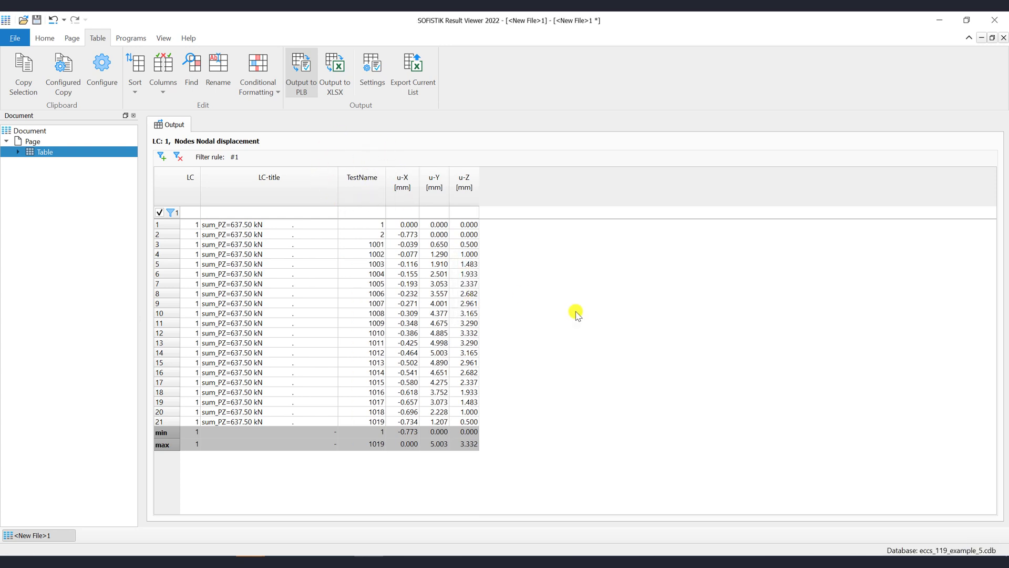
Restore the column's default name NODE
left_click(345, 244)
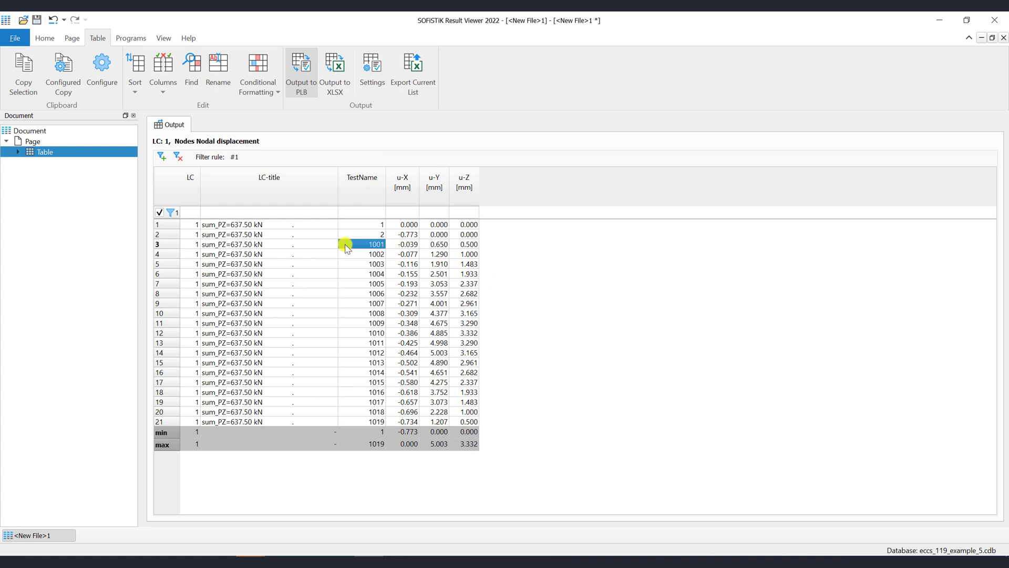
right_click(345, 245)
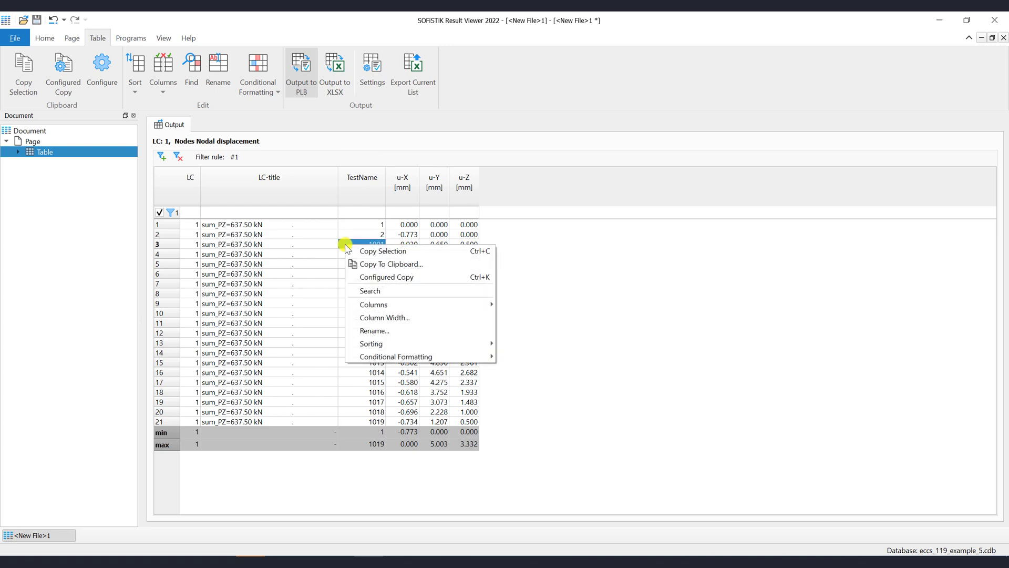
left_click(397, 331)
left_click(540, 285)
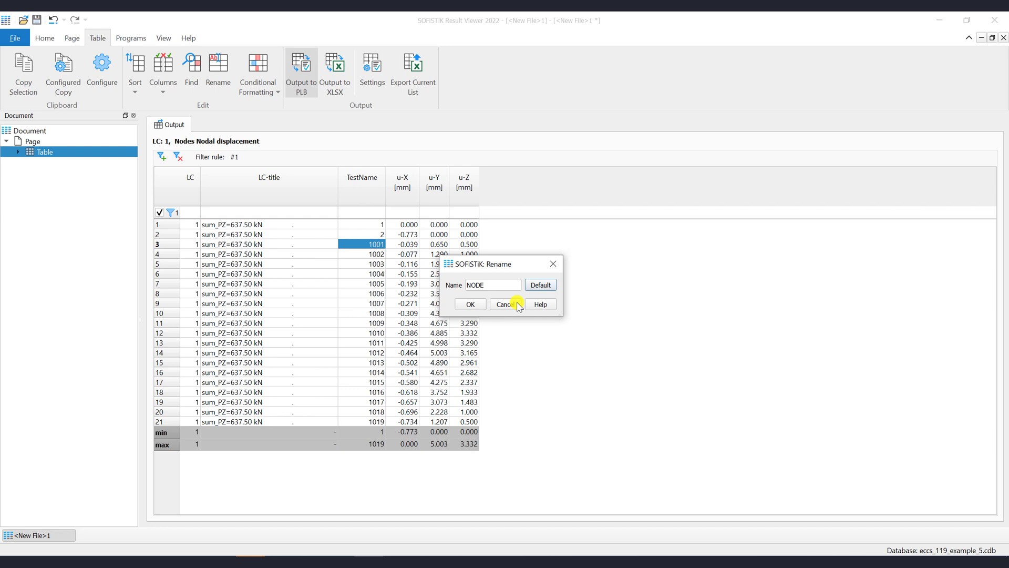
left_click(471, 305)
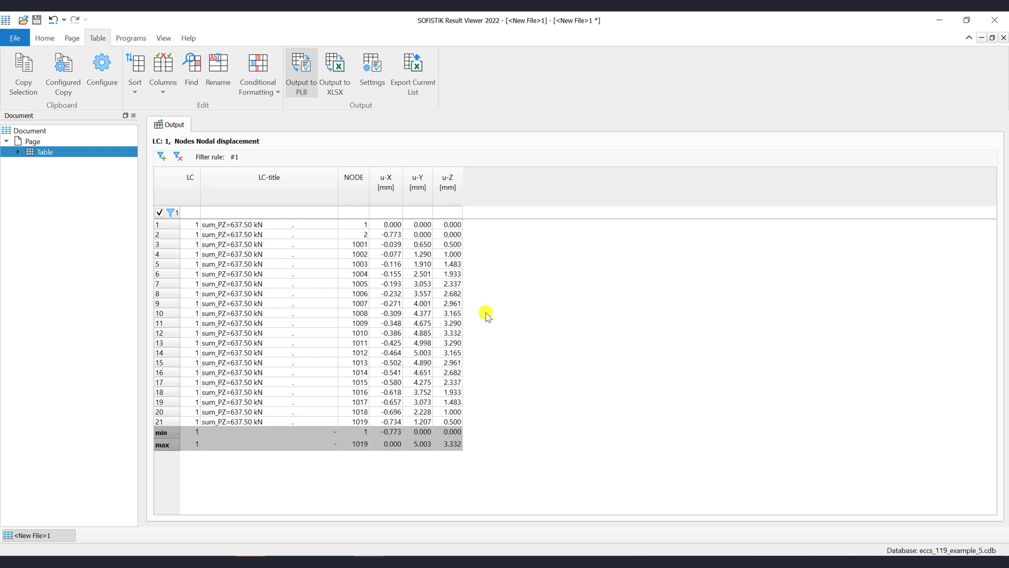
Apply Central conditional-formatting data bars to the u-X to u-Z values in rows 1–21
left_click(260, 84)
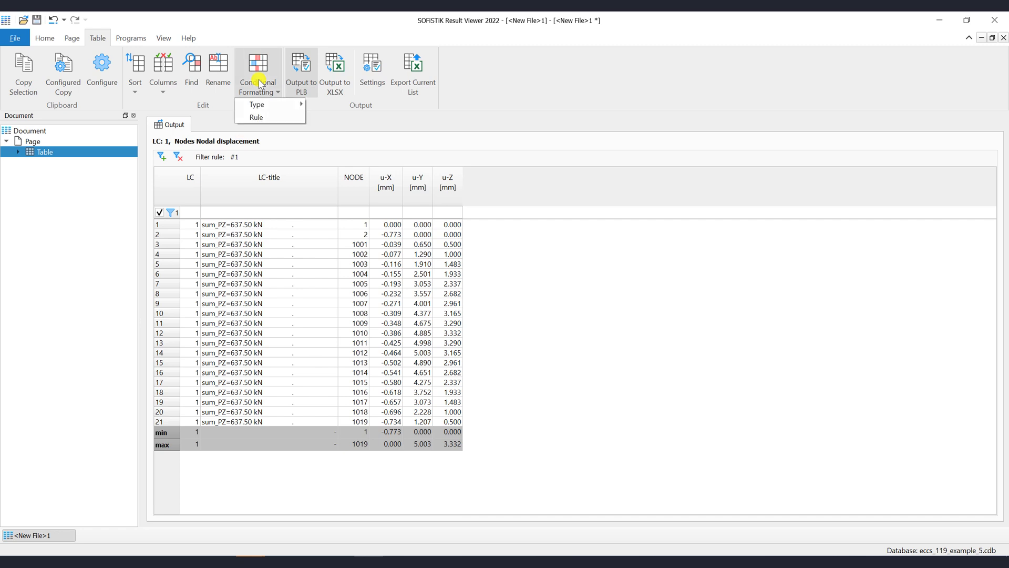
mouse_move(262, 105)
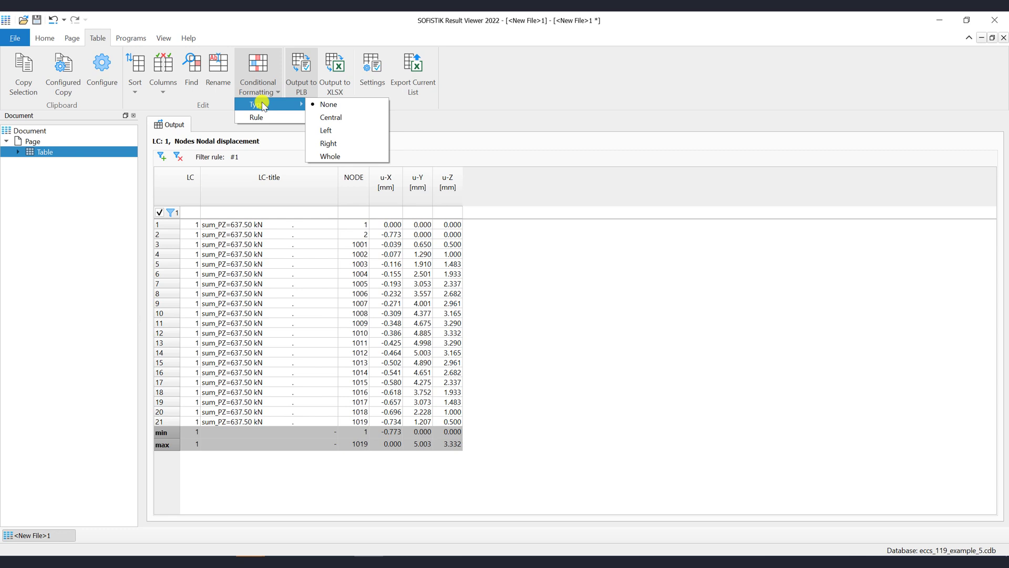
left_click(420, 242)
left_click_drag(386, 225, 446, 422)
left_click(269, 90)
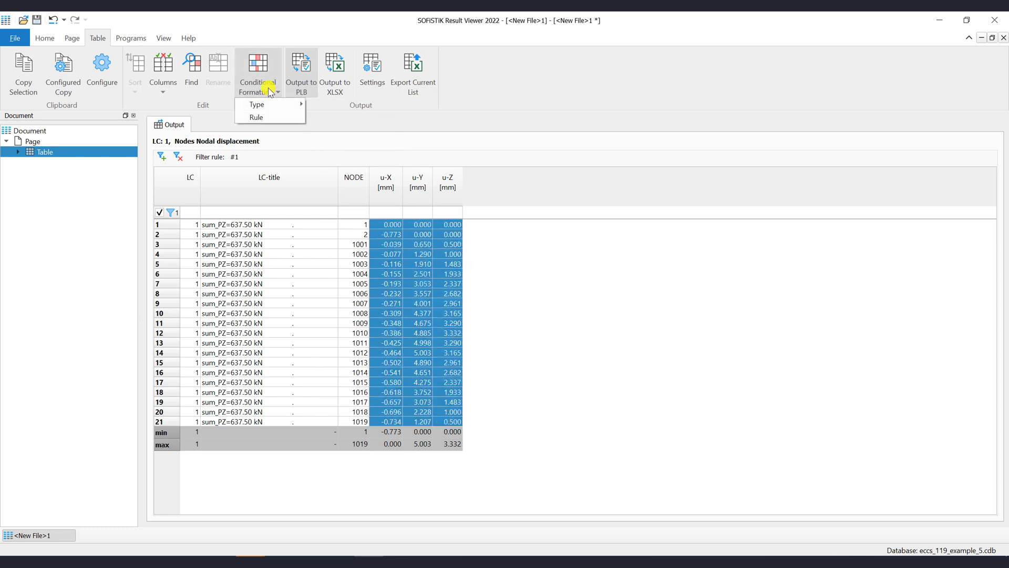
mouse_move(263, 104)
left_click(336, 116)
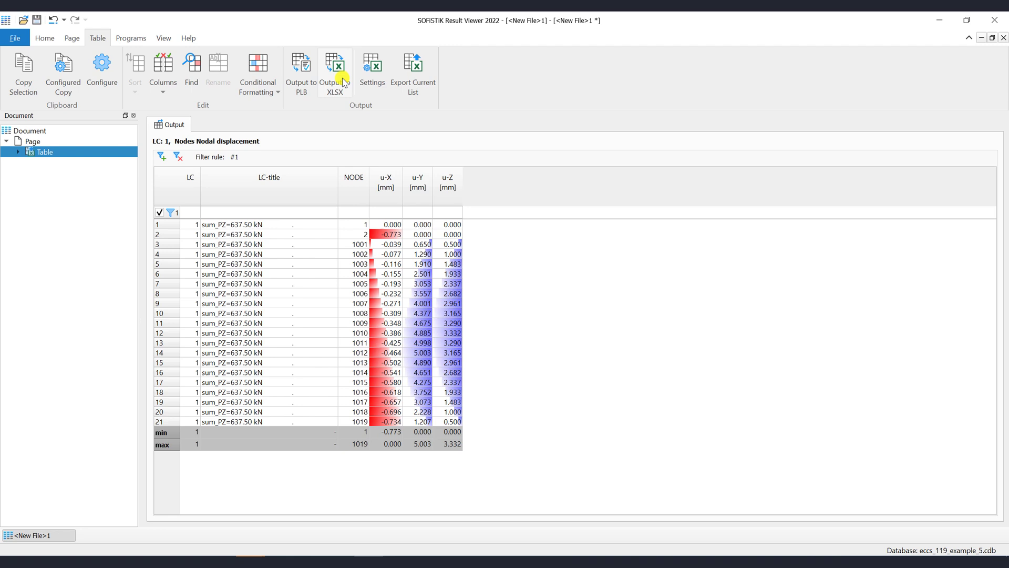
left_click(313, 85)
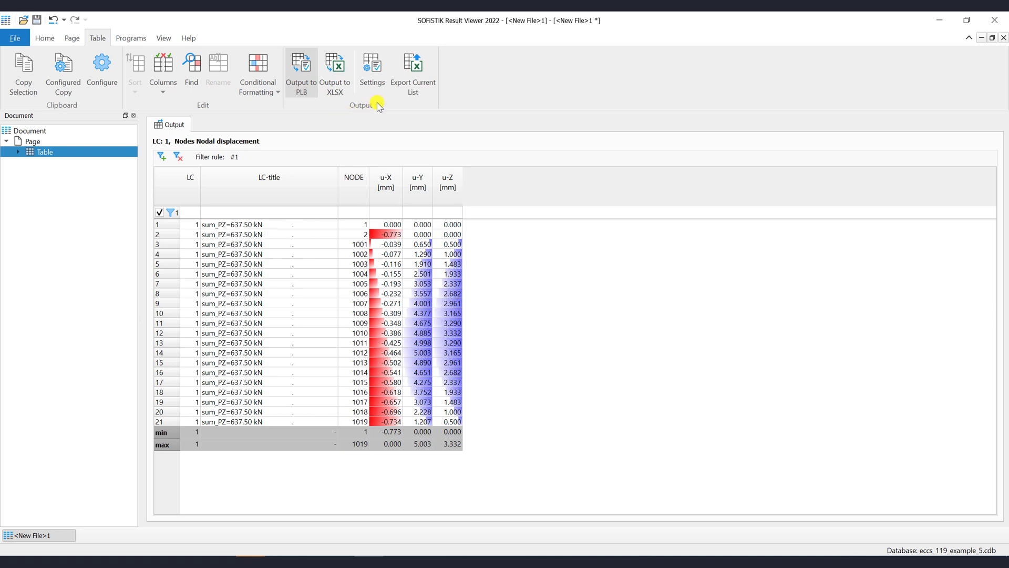
left_click(373, 78)
left_click(475, 284)
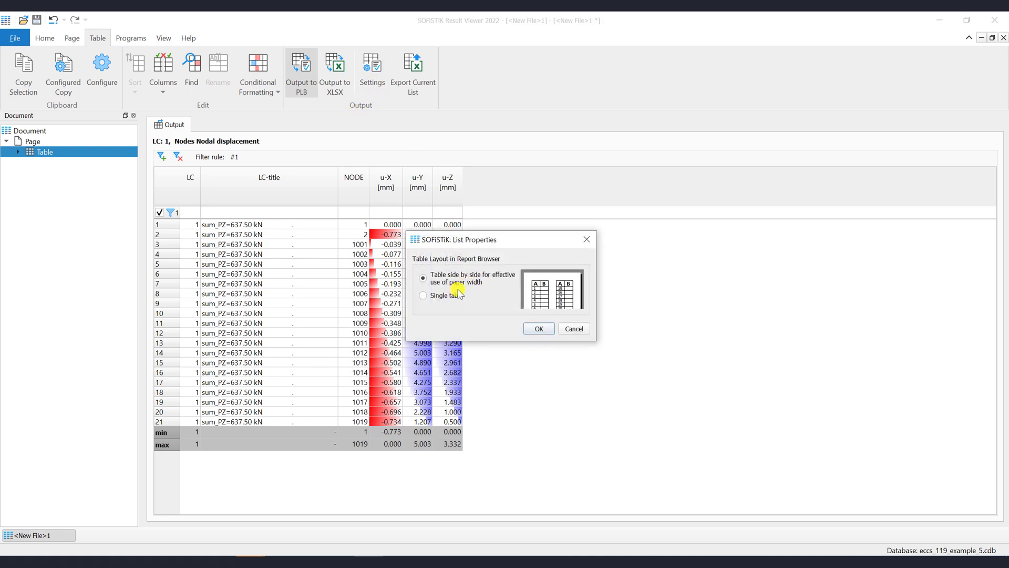
left_click(442, 295)
left_click(537, 330)
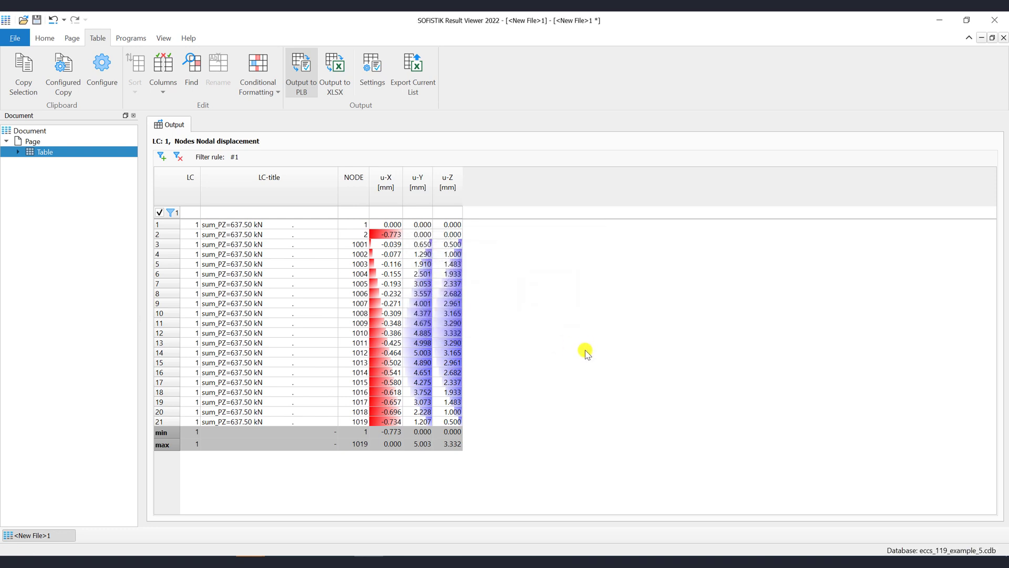
left_click(335, 84)
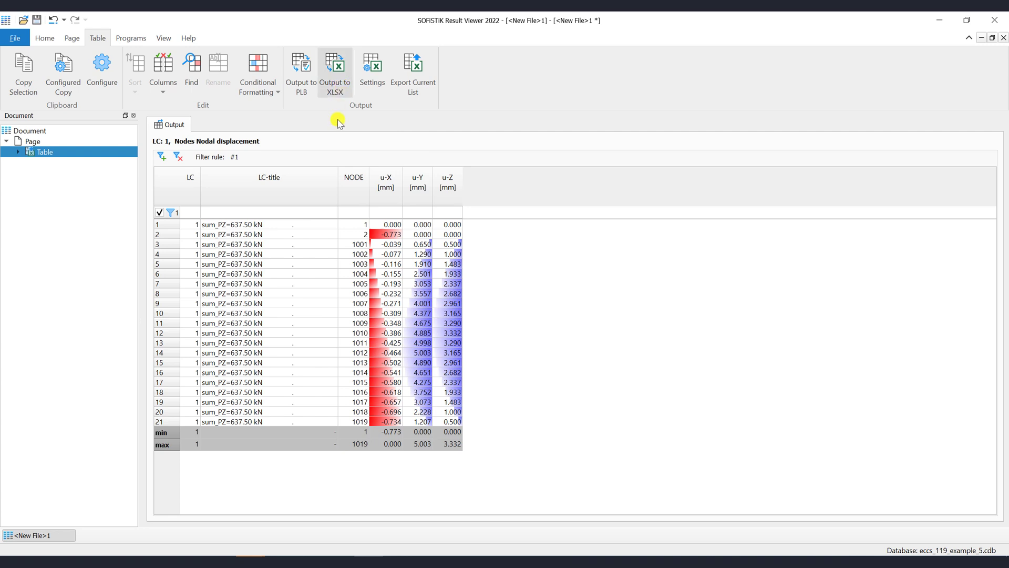
left_click(303, 86)
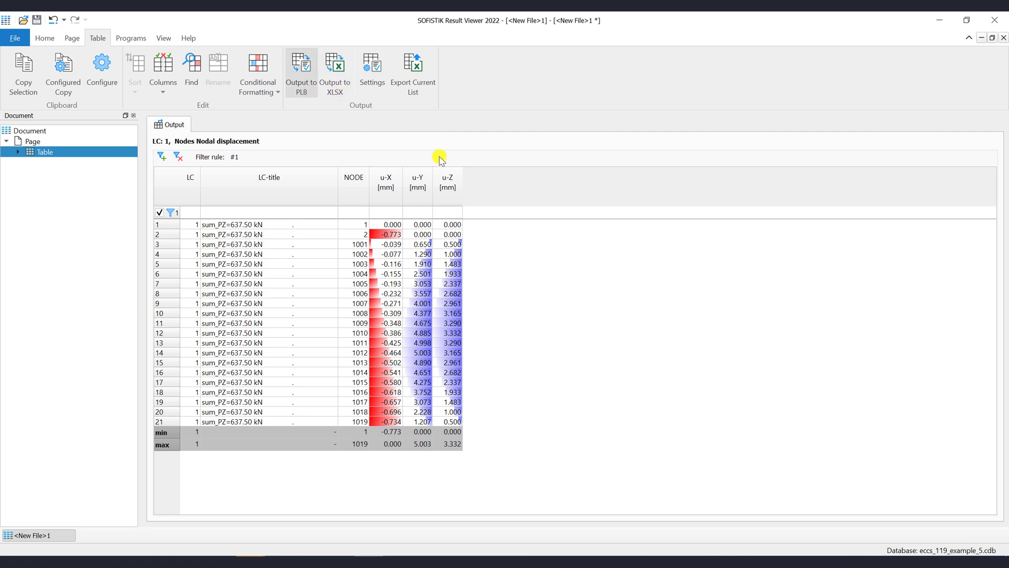